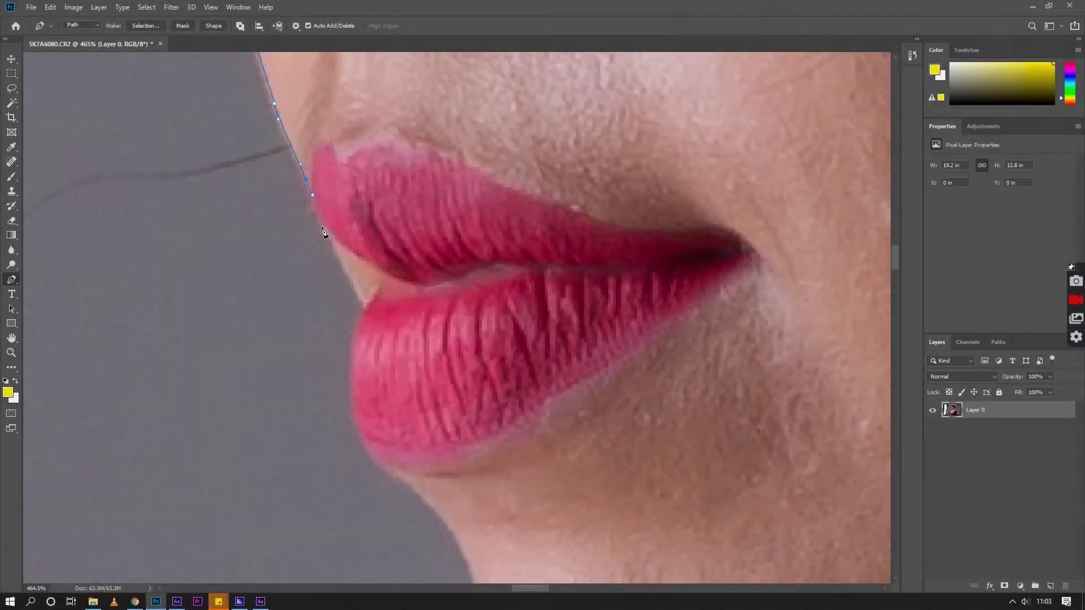
Start the pen outline along the chin, the necklace edge and the gold necklace beads.
{"action": "scroll", "coordinate": [339, 188], "scroll_direction": "down", "scroll_amount": 3}
{"action": "scroll", "coordinate": [339, 188], "scroll_direction": "down", "scroll_amount": 3}
{"action": "left_click", "coordinate": [389, 313]}
{"action": "scroll", "coordinate": [389, 313], "scroll_direction": "down", "scroll_amount": 3}
{"action": "left_click", "coordinate": [460, 435]}
{"action": "scroll", "coordinate": [460, 435], "scroll_direction": "down", "scroll_amount": 3}
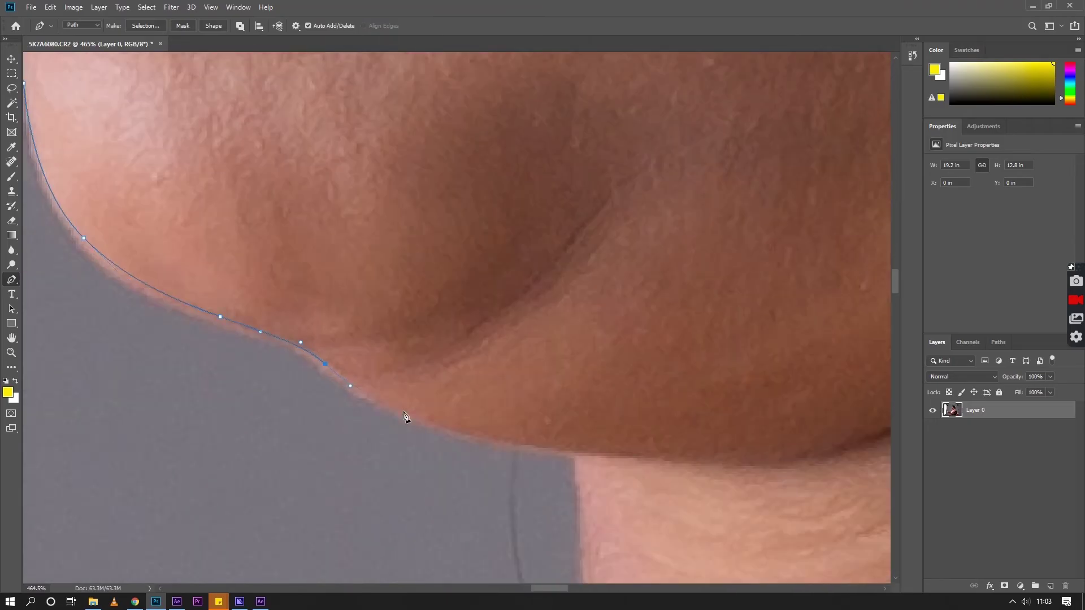
{"action": "scroll", "coordinate": [346, 382], "scroll_direction": "down", "scroll_amount": 3}
{"action": "left_click", "coordinate": [492, 320]}
{"action": "left_click_drag", "start_coordinate": [463, 329], "coordinate": [458, 339]}
{"action": "left_click", "coordinate": [401, 391]}
{"action": "left_click", "coordinate": [407, 404]}
{"action": "scroll", "coordinate": [406, 405], "scroll_direction": "down", "scroll_amount": 3}
{"action": "scroll", "coordinate": [406, 404], "scroll_direction": "left", "scroll_amount": 3}
{"action": "left_click", "coordinate": [535, 278]}
{"action": "left_click", "coordinate": [529, 282]}
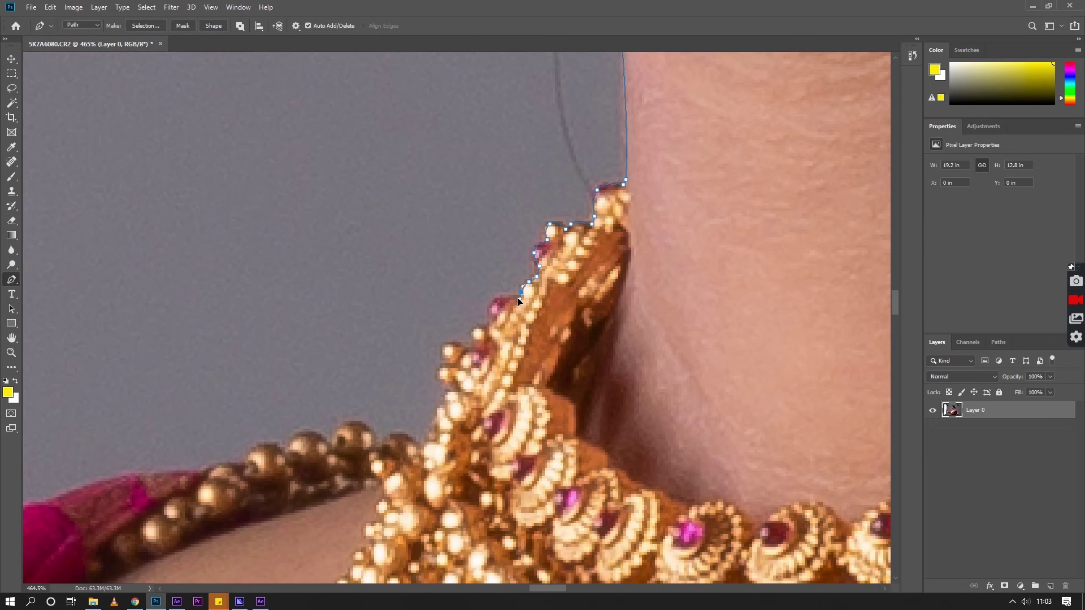
{"action": "left_click", "coordinate": [442, 397]}
{"action": "scroll", "coordinate": [459, 390], "scroll_direction": "down", "scroll_amount": 3}
{"action": "scroll", "coordinate": [460, 390], "scroll_direction": "left", "scroll_amount": 1}
{"action": "left_click", "coordinate": [474, 281]}
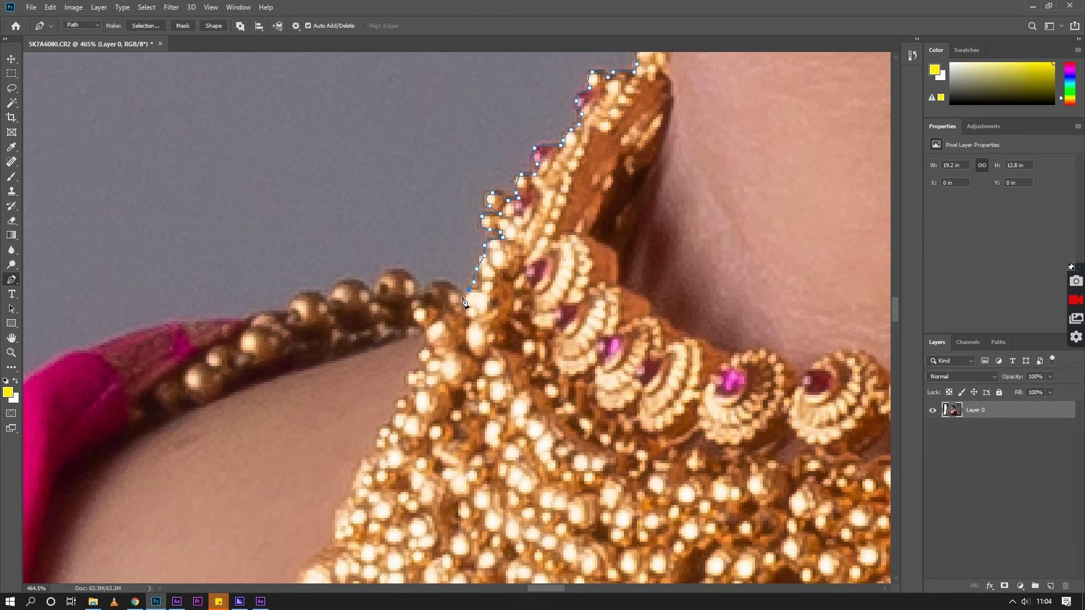
{"action": "scroll", "coordinate": [327, 306], "scroll_direction": "down", "scroll_amount": 3}
{"action": "scroll", "coordinate": [327, 306], "scroll_direction": "left", "scroll_amount": 3}
Continue the outline along the pink saree border and down the sleeve cuff.
{"action": "left_click", "coordinate": [461, 189]}
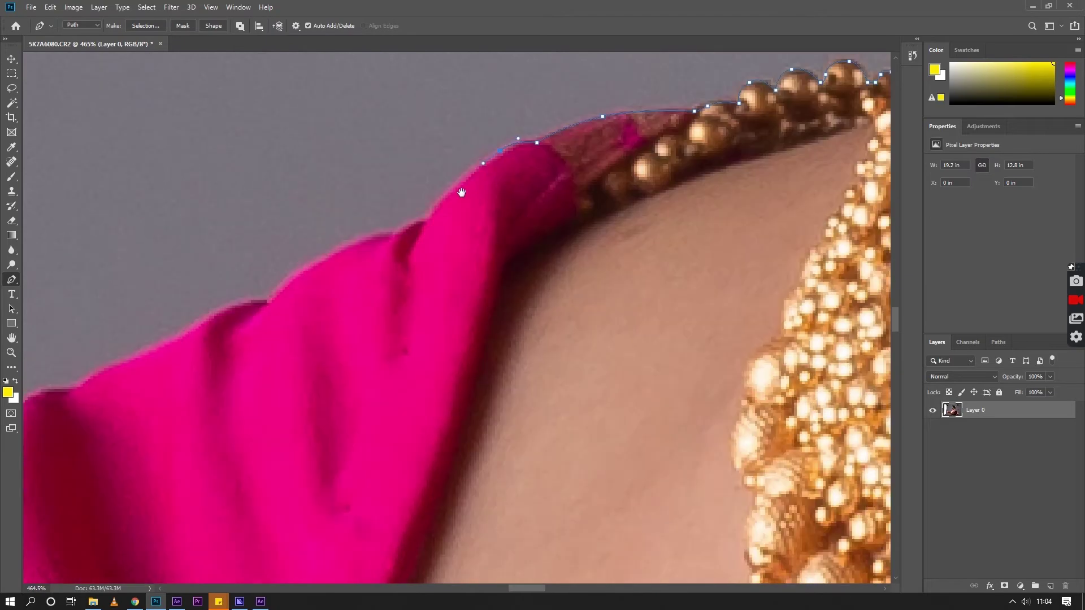
{"action": "left_click", "coordinate": [338, 258]}
{"action": "scroll", "coordinate": [320, 222], "scroll_direction": "down", "scroll_amount": 2}
{"action": "left_click_drag", "start_coordinate": [319, 222], "coordinate": [399, 170]}
{"action": "left_click_drag", "start_coordinate": [350, 362], "coordinate": [393, 262]}
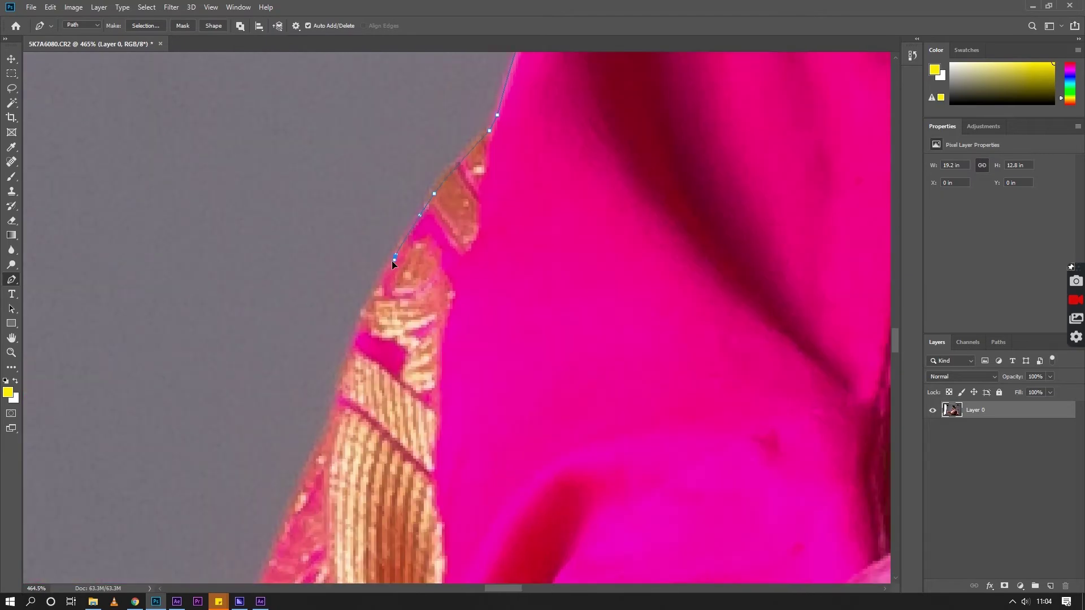
{"action": "left_click_drag", "start_coordinate": [316, 367], "coordinate": [379, 122]}
{"action": "left_click", "coordinate": [398, 157]}
{"action": "left_click", "coordinate": [338, 226]}
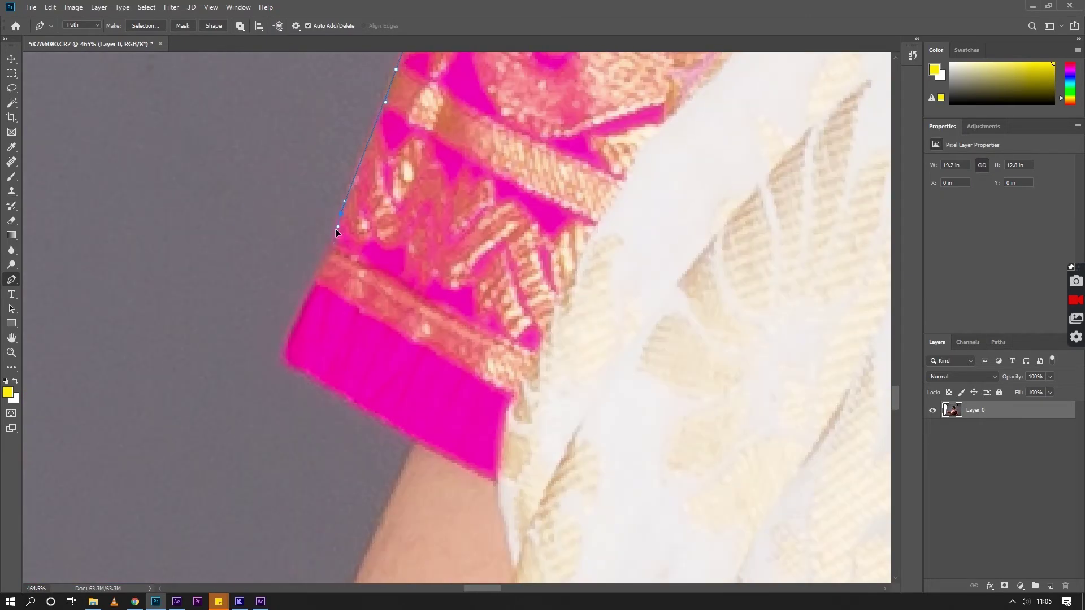
{"action": "scroll", "coordinate": [339, 452], "scroll_direction": "down", "scroll_amount": 5}
Trace the outline along the arm edge and the gold bangles.
{"action": "left_click", "coordinate": [400, 416]}
{"action": "scroll", "coordinate": [384, 395], "scroll_direction": "up", "scroll_amount": 2}
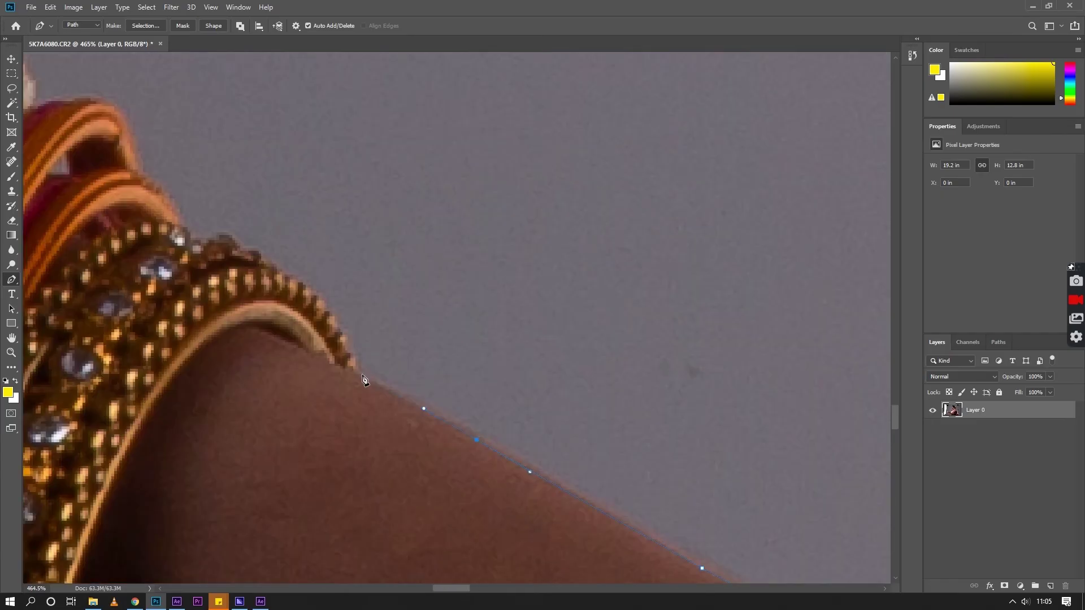
{"action": "left_click", "coordinate": [318, 298]}
{"action": "scroll", "coordinate": [254, 248], "scroll_direction": "down", "scroll_amount": 2}
{"action": "scroll", "coordinate": [579, 281], "scroll_direction": "up", "scroll_amount": 3}
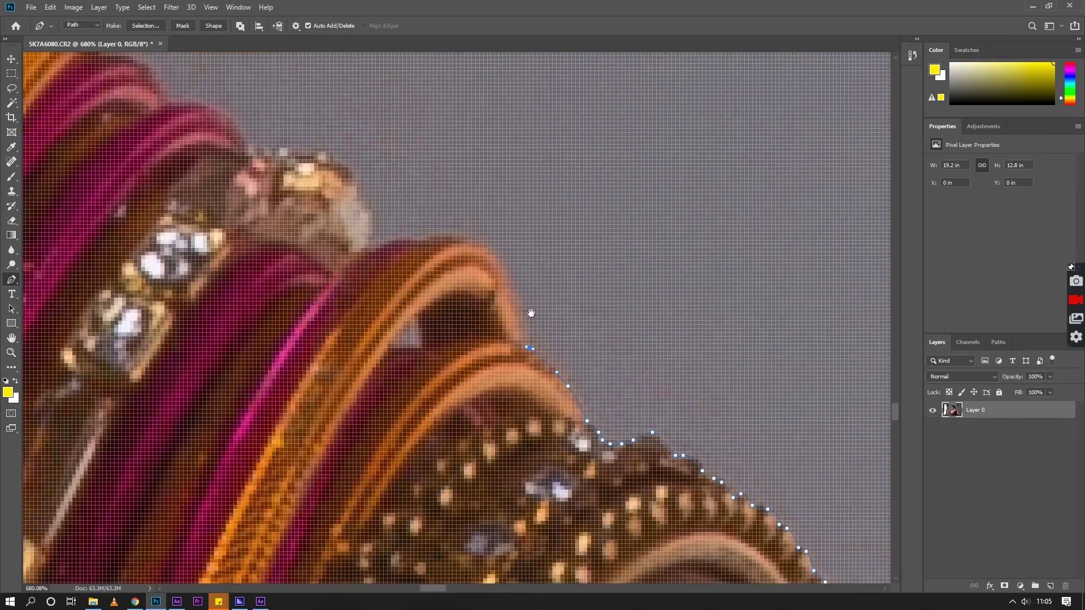
{"action": "scroll", "coordinate": [440, 261], "scroll_direction": "up", "scroll_amount": 2}
{"action": "left_click", "coordinate": [368, 302]}
{"action": "scroll", "coordinate": [362, 310], "scroll_direction": "up", "scroll_amount": 3}
{"action": "left_click", "coordinate": [351, 322]}
{"action": "scroll", "coordinate": [350, 322], "scroll_direction": "up", "scroll_amount": 3}
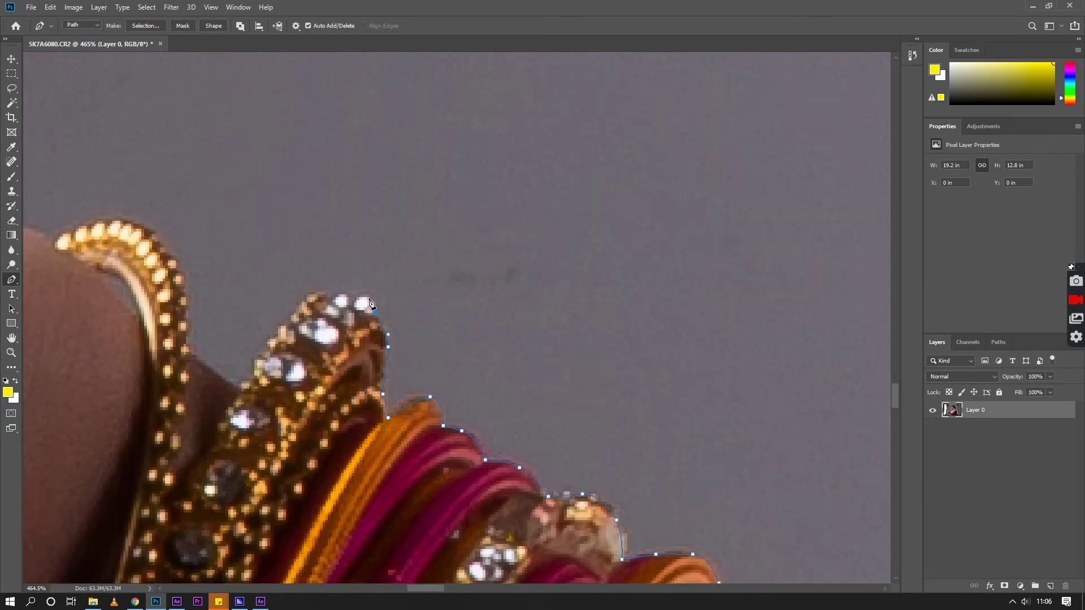
{"action": "scroll", "coordinate": [480, 362], "scroll_direction": "up", "scroll_amount": 3}
{"action": "left_click", "coordinate": [483, 359]}
Add anchors around the bangle edge and up the thin bangle.
{"action": "left_click", "coordinate": [422, 429]}
{"action": "scroll", "coordinate": [395, 441], "scroll_direction": "up", "scroll_amount": 2}
{"action": "left_click", "coordinate": [411, 451]}
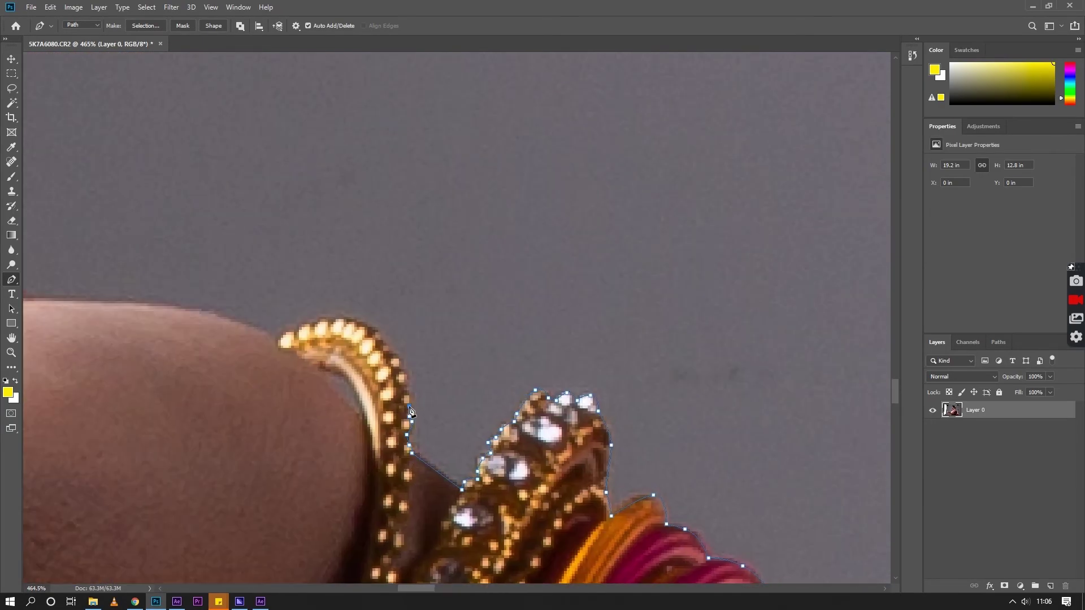
{"action": "scroll", "coordinate": [396, 360], "scroll_direction": "left", "scroll_amount": 3}
{"action": "left_click", "coordinate": [483, 427]}
{"action": "scroll", "coordinate": [492, 449], "scroll_direction": "left", "scroll_amount": 3}
{"action": "left_click", "coordinate": [497, 459]}
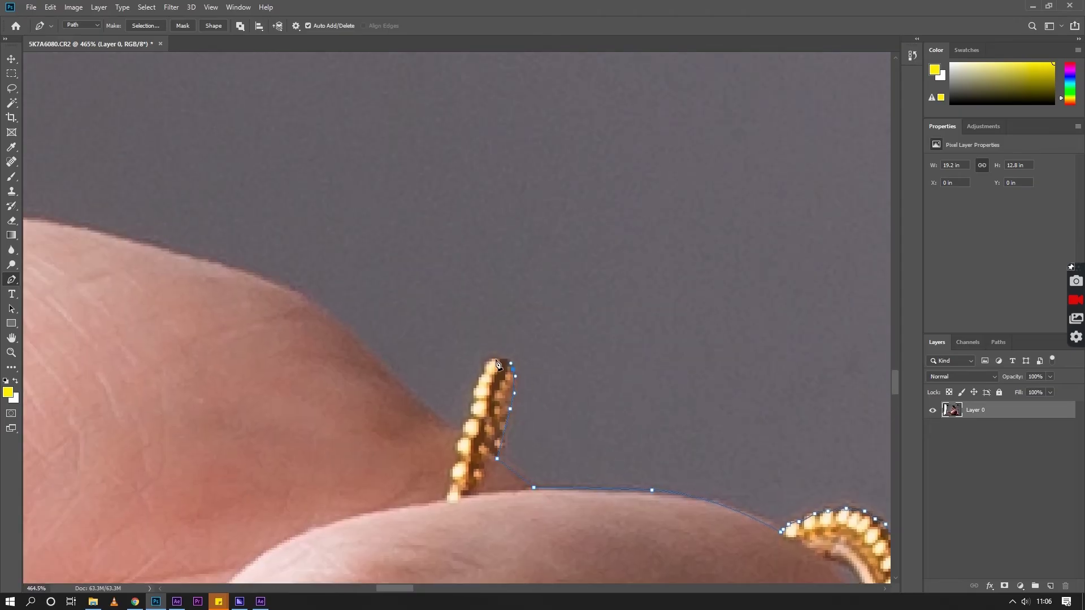
{"action": "scroll", "coordinate": [472, 412], "scroll_direction": "left", "scroll_amount": 3}
Outline the top of the finger, around the fingertip and toward the ring.
{"action": "left_click", "coordinate": [461, 369]}
{"action": "scroll", "coordinate": [396, 344], "scroll_direction": "left", "scroll_amount": 5}
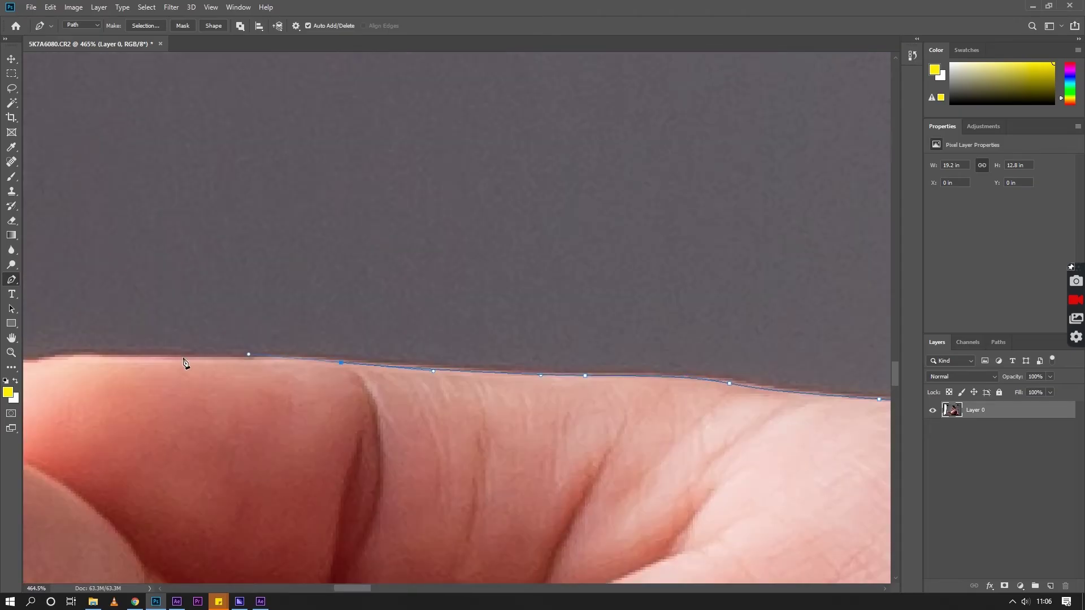
{"action": "scroll", "coordinate": [436, 363], "scroll_direction": "left", "scroll_amount": 5}
{"action": "left_click", "coordinate": [438, 382]}
{"action": "scroll", "coordinate": [435, 388], "scroll_direction": "left", "scroll_amount": 5}
{"action": "left_click", "coordinate": [382, 451]}
{"action": "scroll", "coordinate": [370, 392], "scroll_direction": "left", "scroll_amount": 5}
{"action": "left_click", "coordinate": [371, 392]}
{"action": "scroll", "coordinate": [414, 303], "scroll_direction": "left", "scroll_amount": 5}
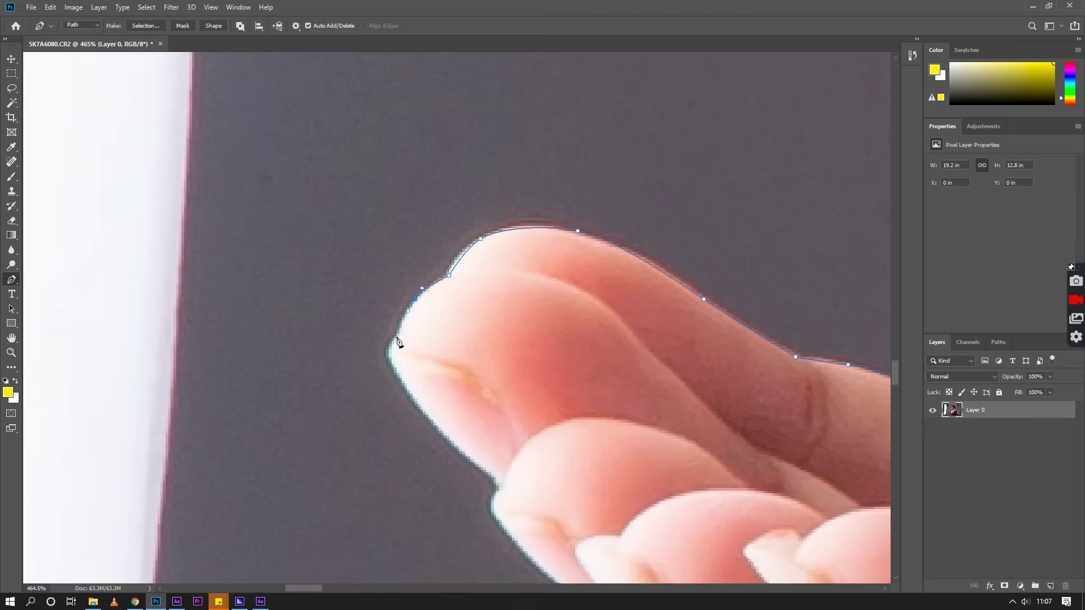
{"action": "left_click", "coordinate": [414, 303]}
{"action": "scroll", "coordinate": [386, 315], "scroll_direction": "down", "scroll_amount": 5}
{"action": "left_click", "coordinate": [256, 283]}
{"action": "scroll", "coordinate": [221, 249], "scroll_direction": "right", "scroll_amount": 5}
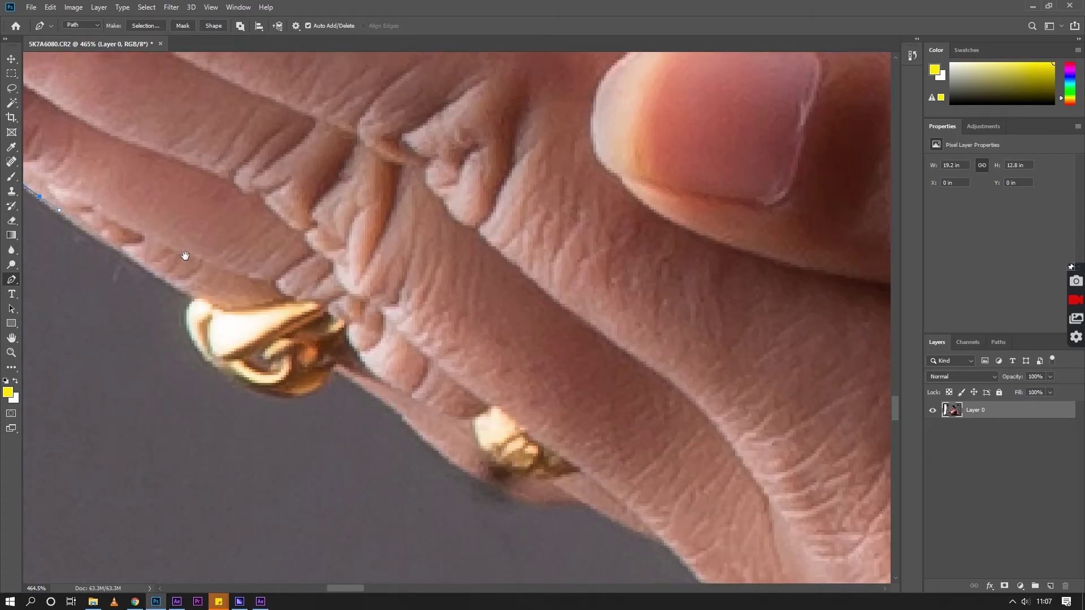
{"action": "left_click", "coordinate": [225, 377]}
{"action": "scroll", "coordinate": [224, 377], "scroll_direction": "down", "scroll_amount": 5}
Trace the underside of the hand and down the bangle edge.
{"action": "left_click", "coordinate": [395, 373]}
{"action": "scroll", "coordinate": [396, 373], "scroll_direction": "right", "scroll_amount": 5}
{"action": "scroll", "coordinate": [424, 350], "scroll_direction": "down", "scroll_amount": 5}
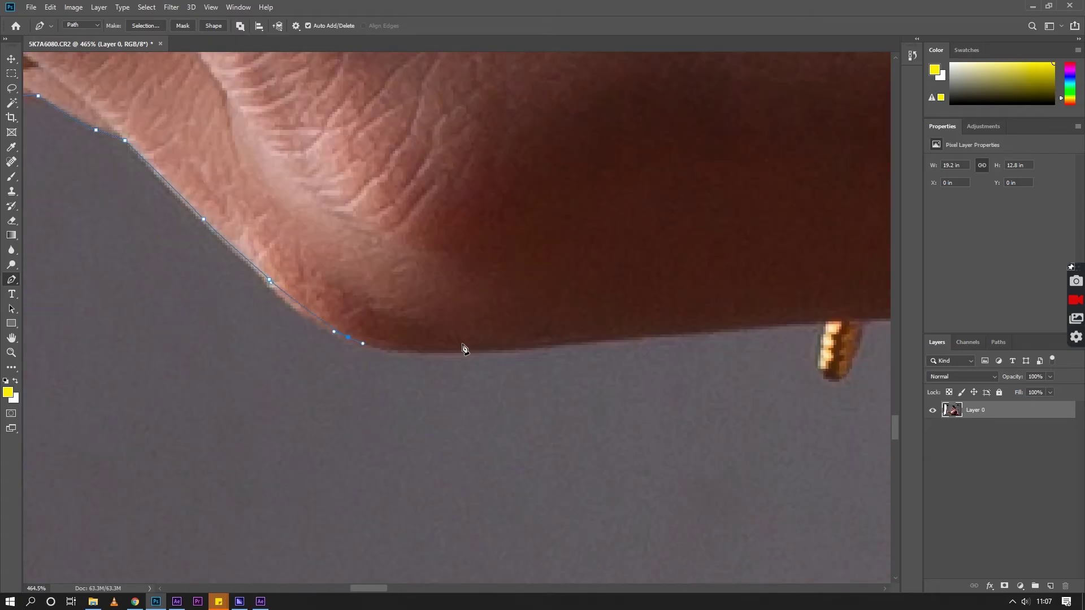
{"action": "left_click", "coordinate": [460, 346]}
{"action": "scroll", "coordinate": [460, 346], "scroll_direction": "right", "scroll_amount": 5}
{"action": "scroll", "coordinate": [667, 376], "scroll_direction": "down", "scroll_amount": 5}
{"action": "scroll", "coordinate": [666, 376], "scroll_direction": "right", "scroll_amount": 5}
{"action": "left_click", "coordinate": [550, 276]}
{"action": "left_click", "coordinate": [558, 318]}
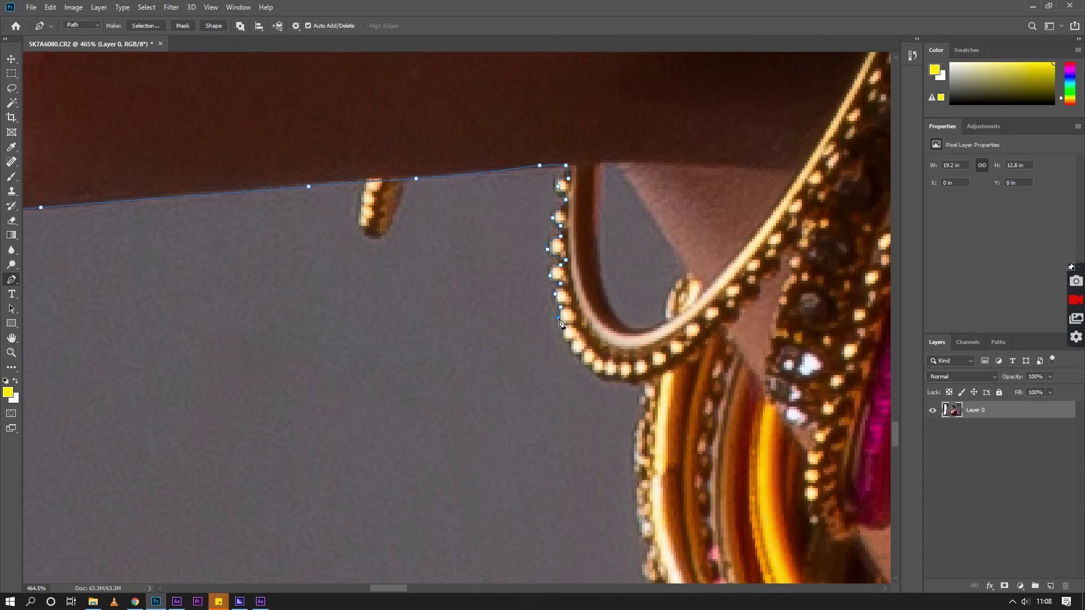
Finish the outline down the bangle's left edge to the saree bottom.
{"action": "left_click", "coordinate": [596, 379]}
{"action": "scroll", "coordinate": [597, 379], "scroll_direction": "down", "scroll_amount": 5}
{"action": "scroll", "coordinate": [597, 379], "scroll_direction": "right", "scroll_amount": 5}
{"action": "left_click", "coordinate": [402, 246]}
{"action": "left_click", "coordinate": [410, 269]}
{"action": "scroll", "coordinate": [440, 433], "scroll_direction": "down", "scroll_amount": 5}
{"action": "scroll", "coordinate": [440, 433], "scroll_direction": "right", "scroll_amount": 5}
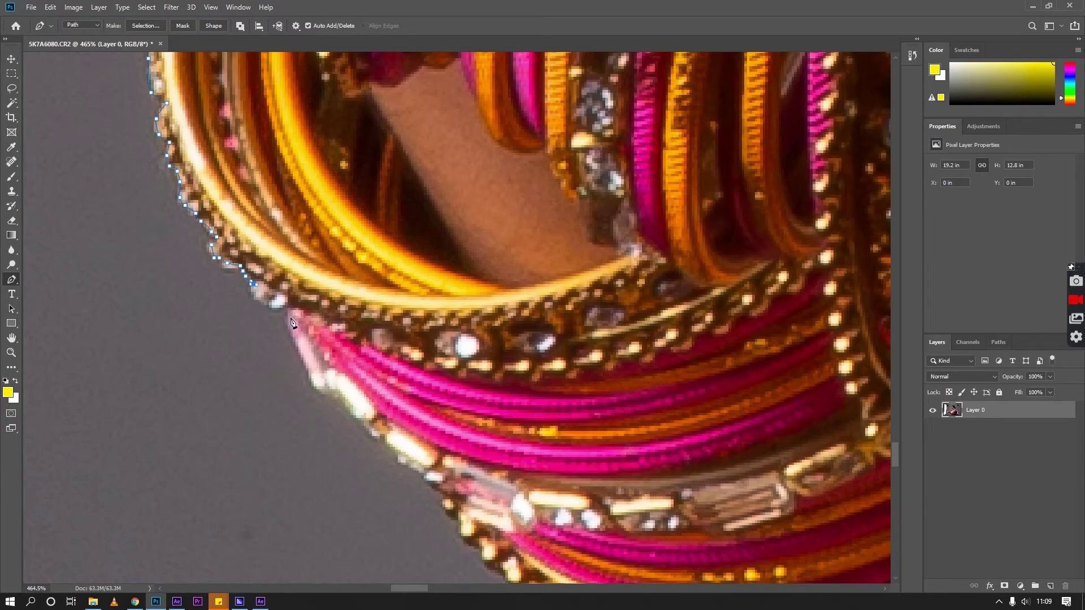
{"action": "scroll", "coordinate": [306, 326], "scroll_direction": "down", "scroll_amount": 5}
{"action": "left_click", "coordinate": [302, 317]}
{"action": "scroll", "coordinate": [502, 496], "scroll_direction": "down", "scroll_amount": 5}
{"action": "scroll", "coordinate": [502, 495], "scroll_direction": "right", "scroll_amount": 5}
{"action": "left_click", "coordinate": [458, 496]}
{"action": "scroll", "coordinate": [334, 310], "scroll_direction": "down", "scroll_amount": 5}
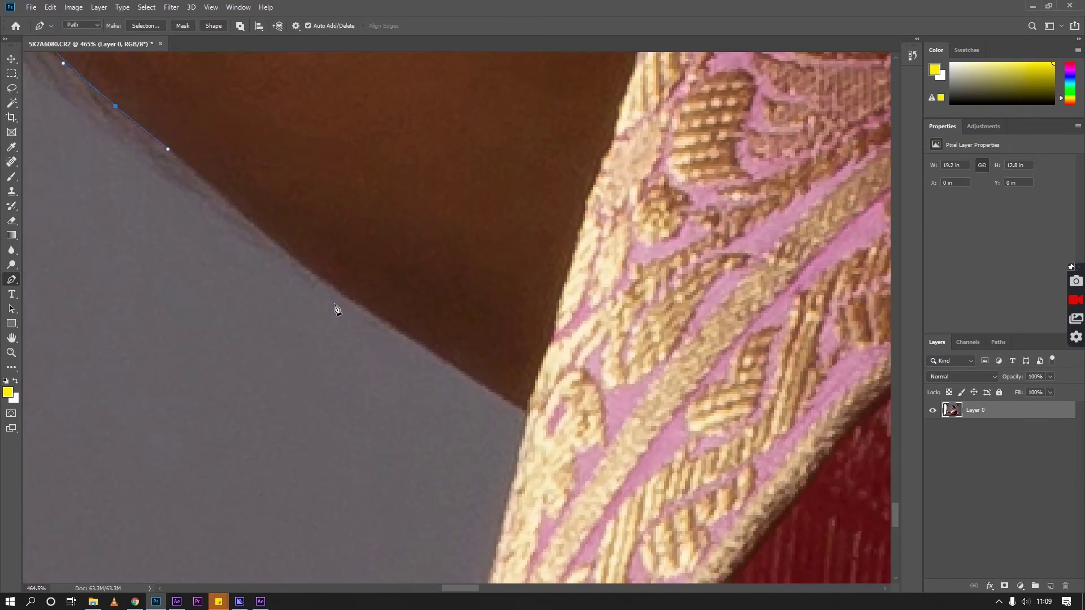
{"action": "scroll", "coordinate": [439, 448], "scroll_direction": "down", "scroll_amount": 5}
{"action": "scroll", "coordinate": [508, 214], "scroll_direction": "down", "scroll_amount": 5}
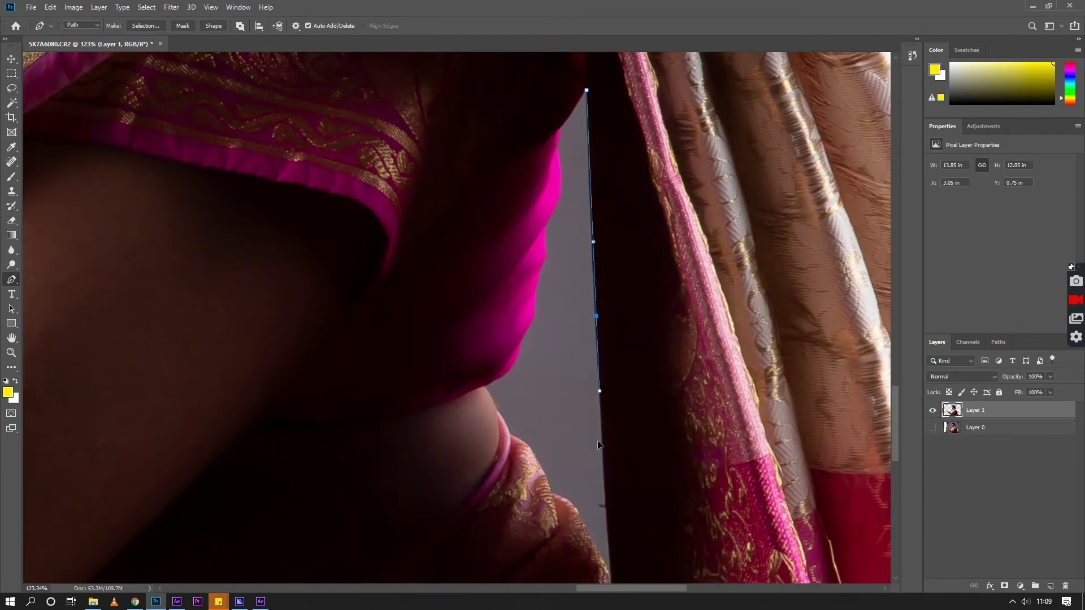
Trace a path around the background gap between arm and saree and make it a selection.
{"action": "scroll", "coordinate": [599, 444], "scroll_direction": "down", "scroll_amount": 5}
{"action": "scroll", "coordinate": [599, 444], "scroll_direction": "right", "scroll_amount": 5}
{"action": "left_click", "coordinate": [529, 306]}
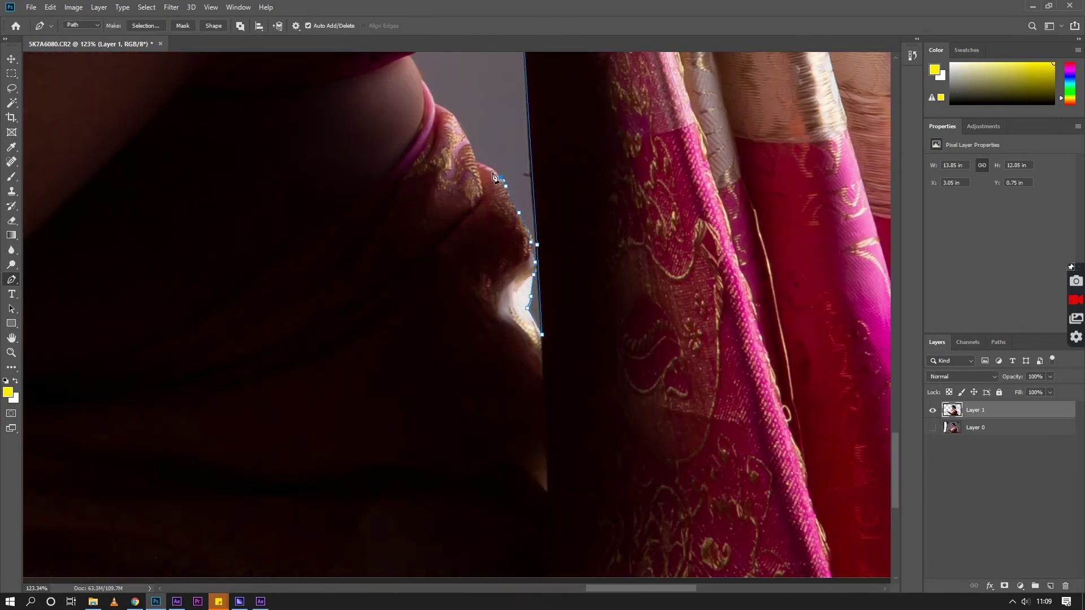
{"action": "scroll", "coordinate": [493, 177], "scroll_direction": "up", "scroll_amount": 5}
{"action": "left_click", "coordinate": [520, 201]}
{"action": "scroll", "coordinate": [523, 256], "scroll_direction": "up", "scroll_amount": 5}
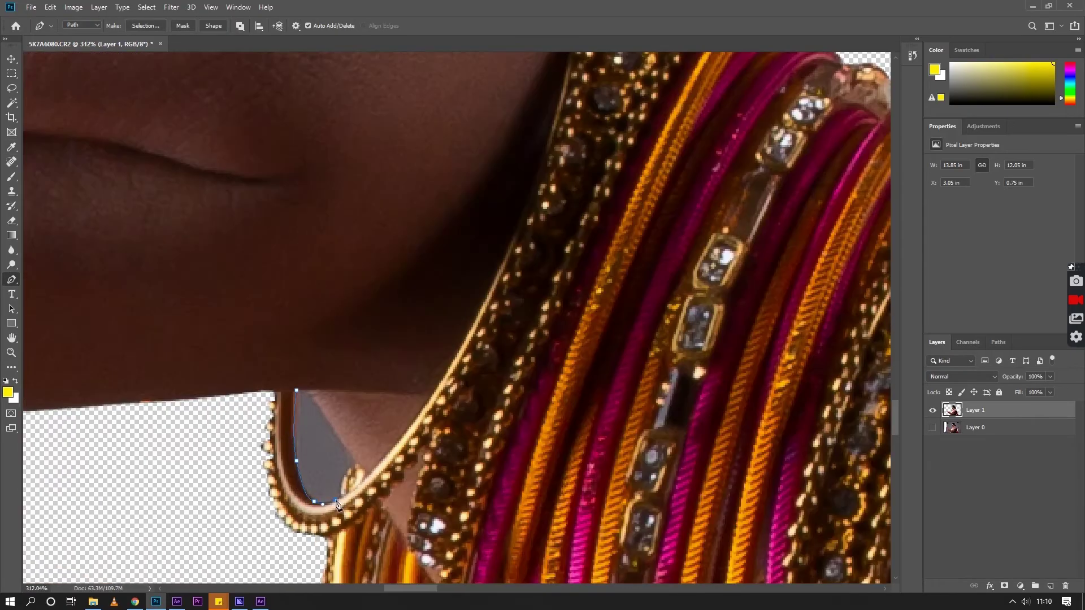
{"action": "right_click", "coordinate": [422, 305]}
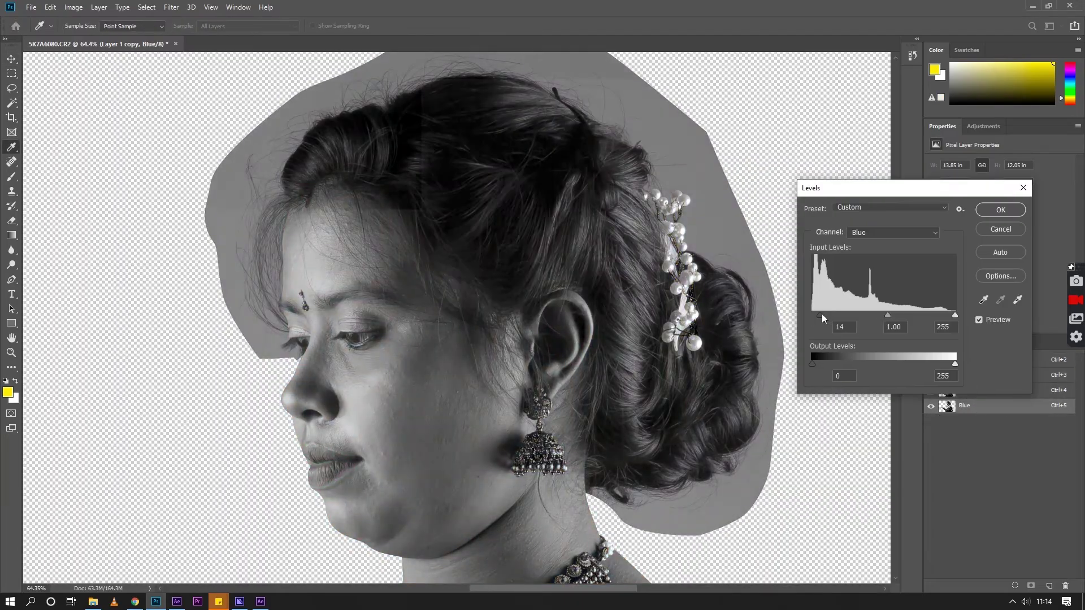
Push the Blue copy channel to high contrast with Levels, then paint the face and hair black.
{"action": "left_click_drag", "start_coordinate": [954, 314], "coordinate": [890, 314]}
{"action": "left_click_drag", "start_coordinate": [821, 314], "coordinate": [876, 315]}
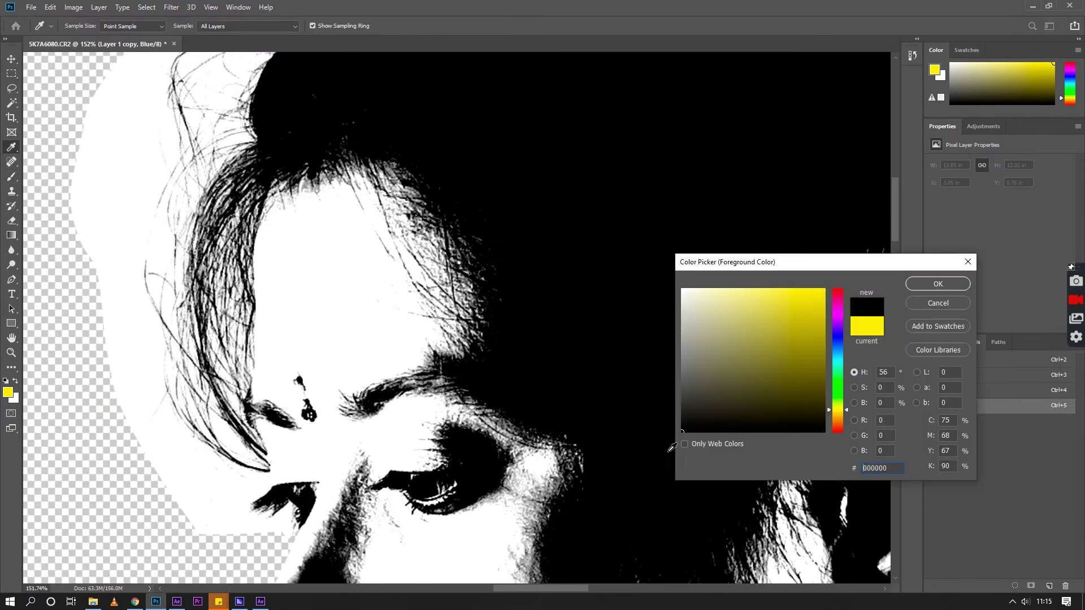
{"action": "mouse_move", "coordinate": [396, 316]}
{"action": "left_mouse_down"}
{"action": "mouse_move", "coordinate": [261, 235]}
{"action": "mouse_move", "coordinate": [284, 418]}
{"action": "mouse_move", "coordinate": [319, 377]}
{"action": "mouse_move", "coordinate": [346, 408]}
{"action": "left_mouse_up"}
{"action": "scroll", "coordinate": [284, 418], "scroll_direction": "down", "scroll_amount": 3}
{"action": "scroll", "coordinate": [286, 347], "scroll_direction": "down", "scroll_amount": 3}
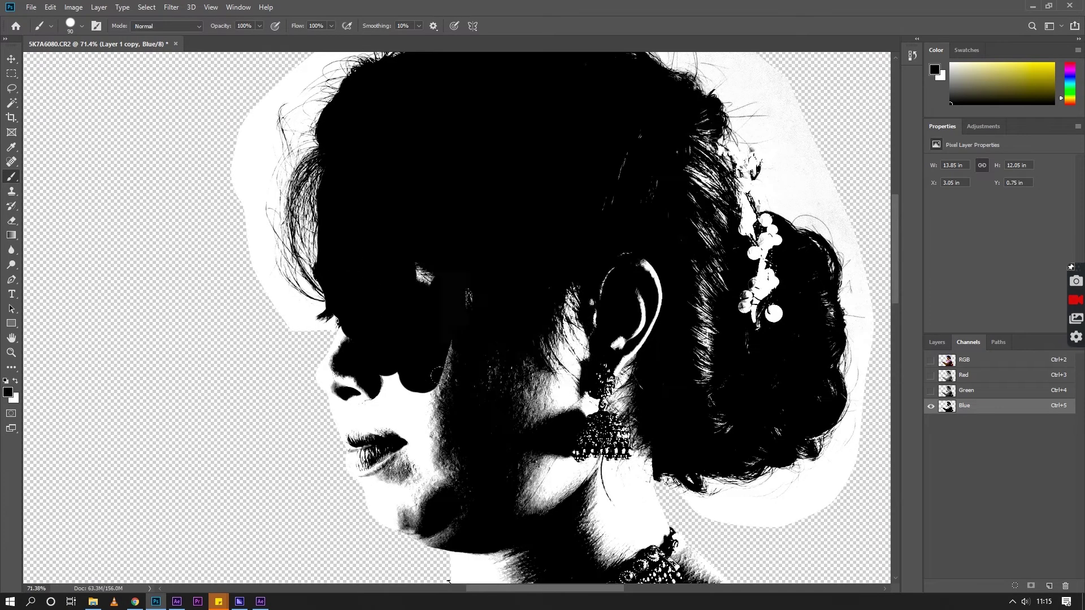
{"action": "mouse_move", "coordinate": [379, 232]}
{"action": "left_mouse_down"}
{"action": "mouse_move", "coordinate": [559, 385]}
{"action": "mouse_move", "coordinate": [763, 260]}
{"action": "mouse_move", "coordinate": [734, 158]}
{"action": "mouse_move", "coordinate": [828, 311]}
{"action": "mouse_move", "coordinate": [627, 452]}
{"action": "mouse_move", "coordinate": [733, 293]}
{"action": "left_mouse_up"}
{"action": "key", "text": "ctrl+z"}
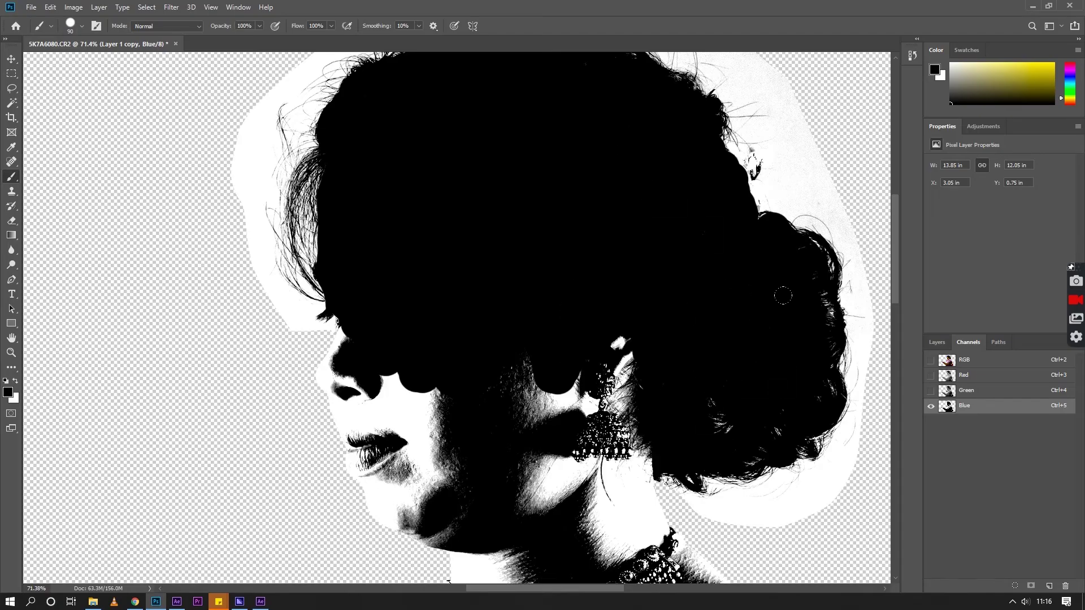
{"action": "left_click_drag", "start_coordinate": [632, 478], "coordinate": [633, 491]}
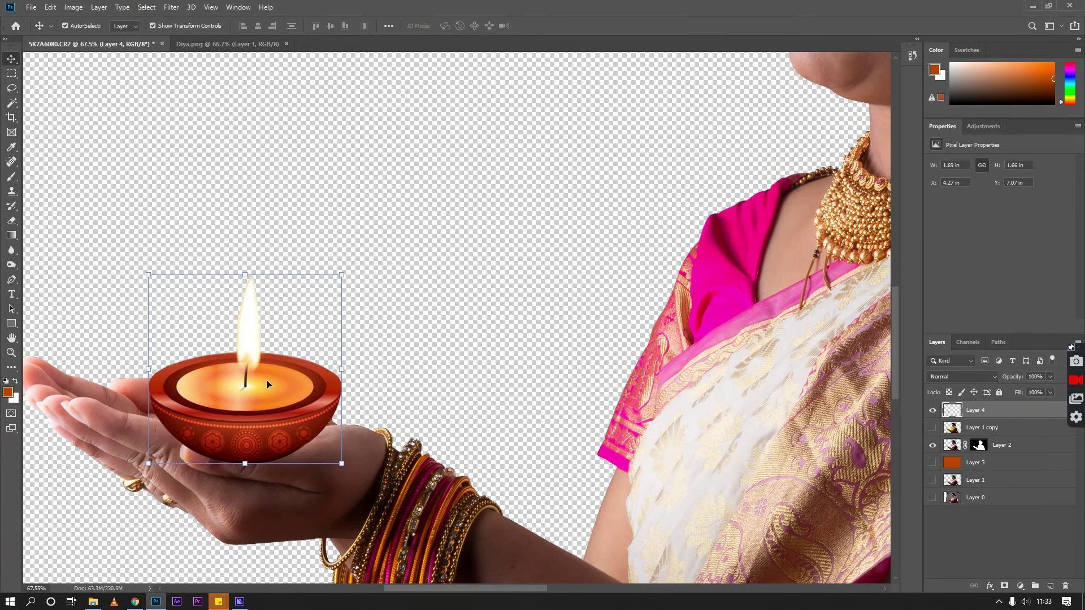
Move the diya down onto her palm and trace a path along its rim.
{"action": "left_click_drag", "start_coordinate": [273, 386], "coordinate": [267, 394]}
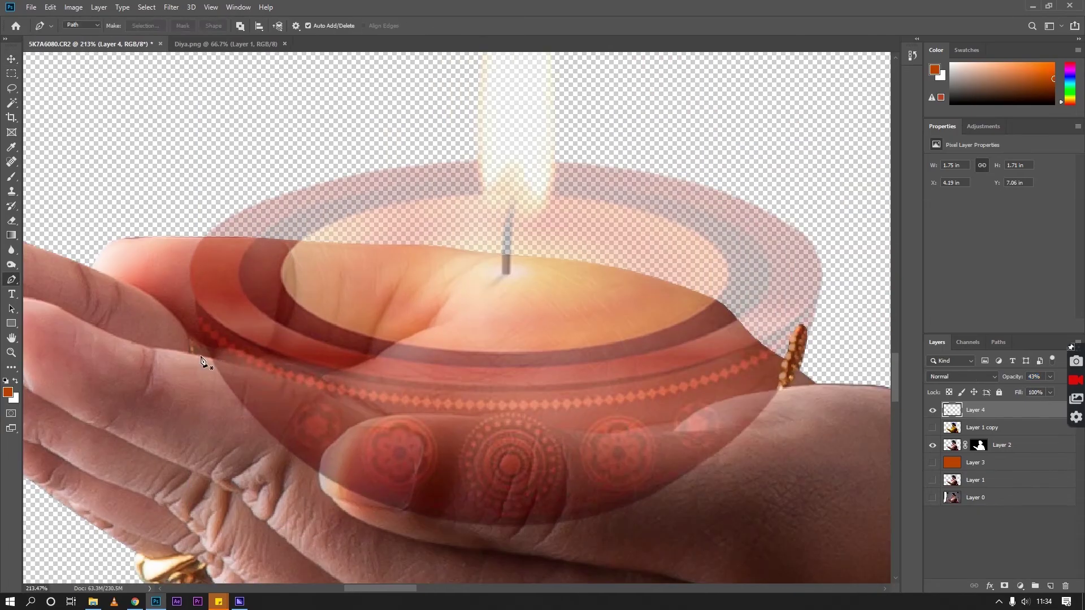
{"action": "left_click", "coordinate": [203, 362]}
{"action": "left_click", "coordinate": [267, 374]}
{"action": "left_click", "coordinate": [361, 406]}
{"action": "scroll", "coordinate": [304, 415], "scroll_direction": "right", "scroll_amount": 3}
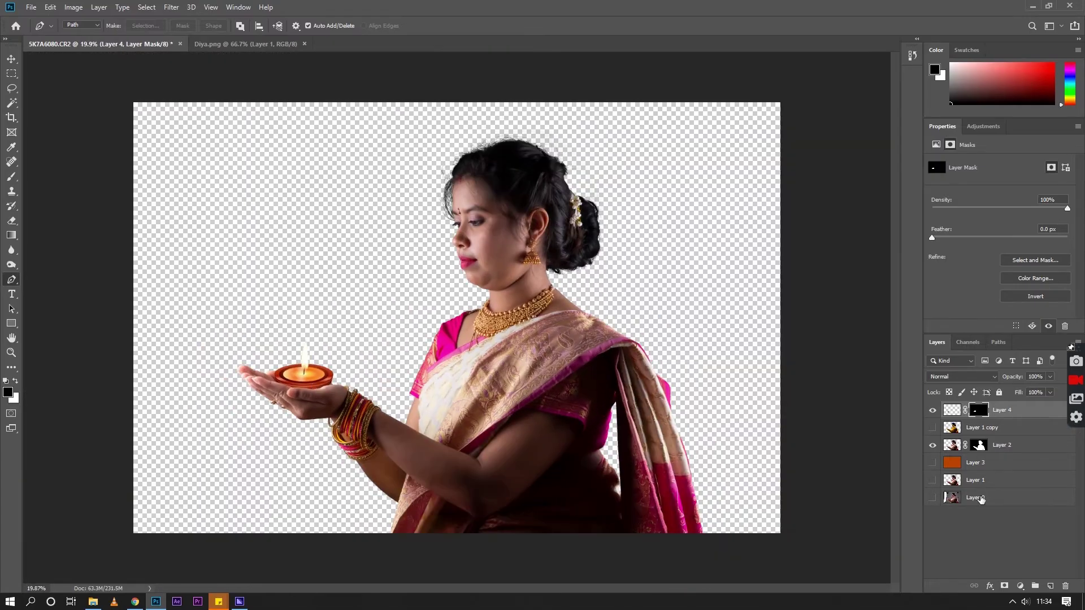
Show the orange background layer and delete Layer 1 copy.
{"action": "left_click", "coordinate": [932, 463]}
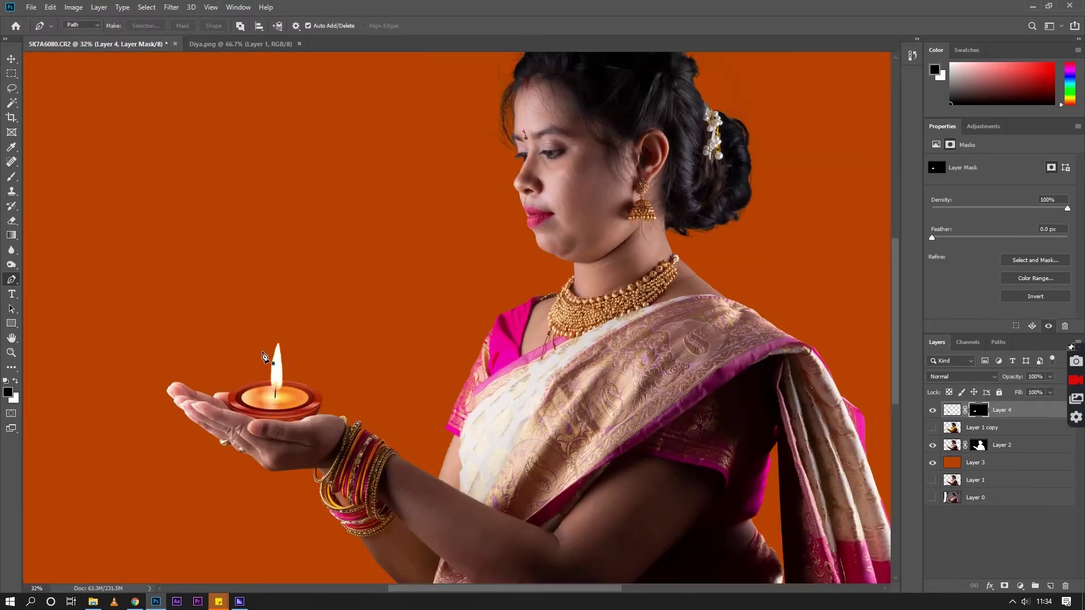
{"action": "left_click", "coordinate": [973, 428]}
{"action": "key", "text": "Delete"}
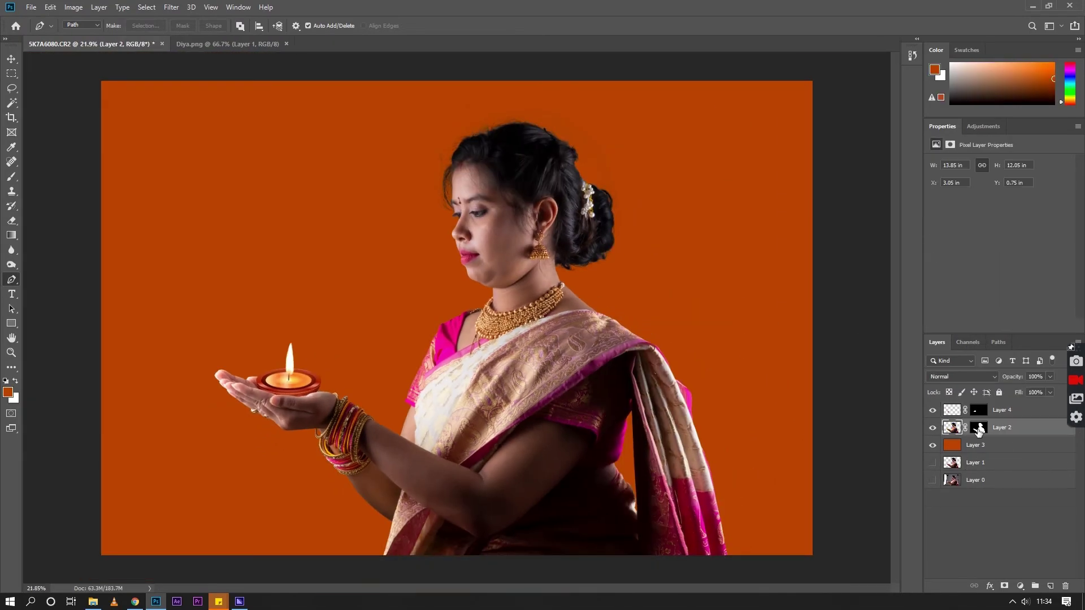
Blend the skin down the nose bridge and on the neck with the Mixer Brush Tool.
{"action": "right_click", "coordinate": [12, 177]}
{"action": "left_click", "coordinate": [56, 211]}
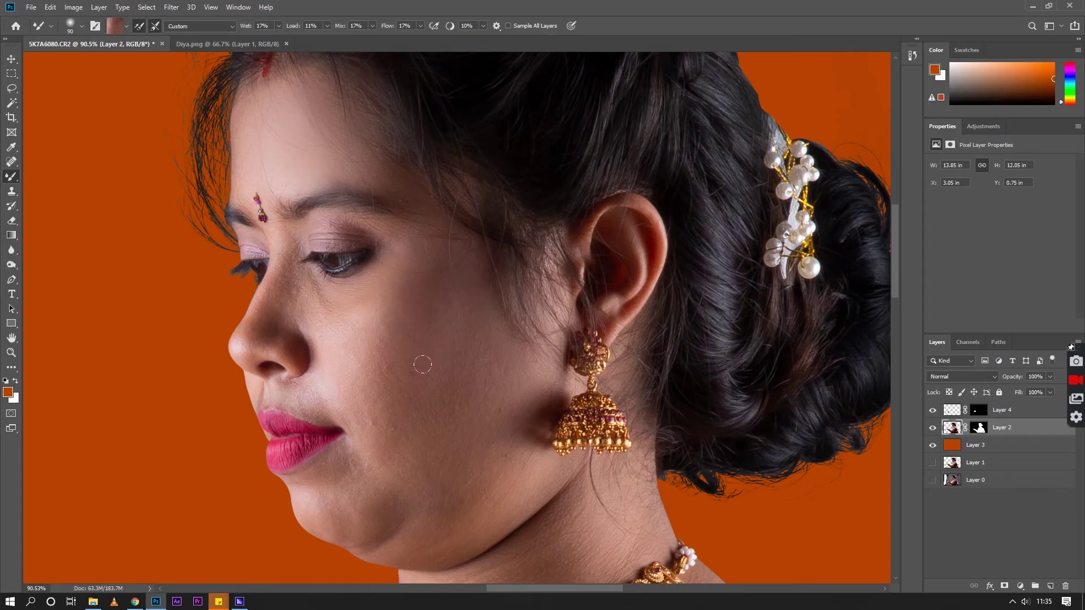
{"action": "mouse_move", "coordinate": [469, 453]}
{"action": "left_mouse_down"}
{"action": "mouse_move", "coordinate": [484, 399]}
{"action": "mouse_move", "coordinate": [571, 526]}
{"action": "left_mouse_up"}
{"action": "left_click_drag", "start_coordinate": [378, 360], "coordinate": [350, 421]}
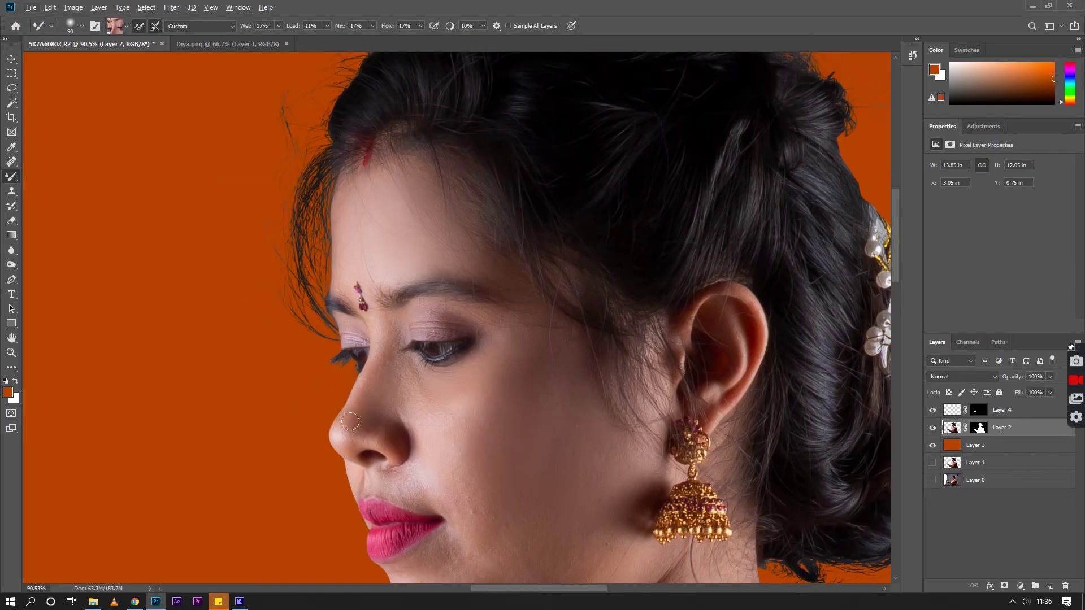
{"action": "scroll", "coordinate": [407, 367], "scroll_direction": "down", "scroll_amount": 3}
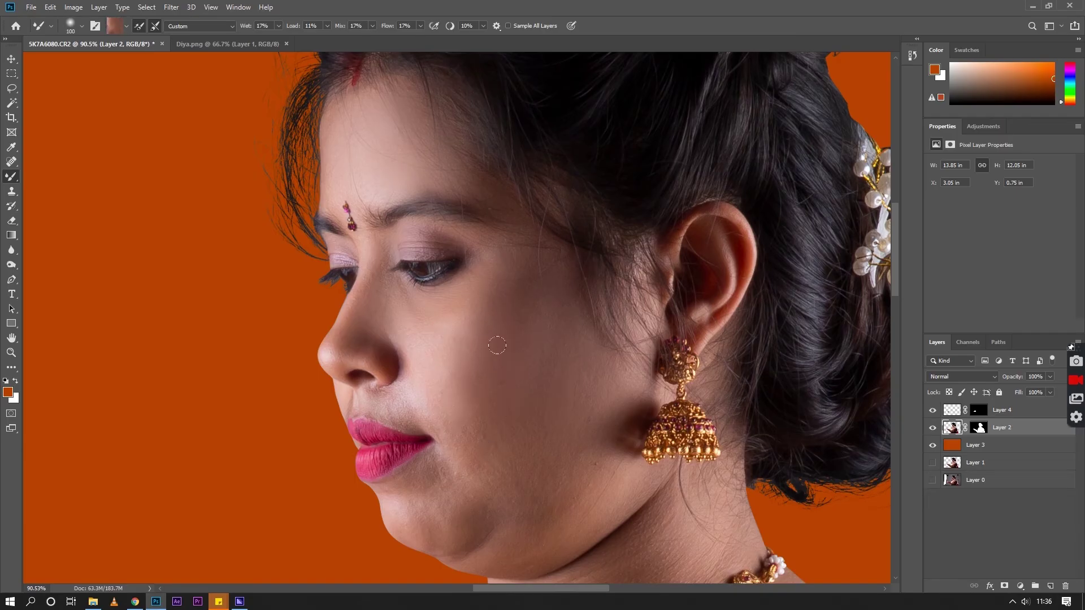
{"action": "scroll", "coordinate": [536, 350], "scroll_direction": "down", "scroll_amount": 3}
{"action": "scroll", "coordinate": [452, 322], "scroll_direction": "down", "scroll_amount": 2}
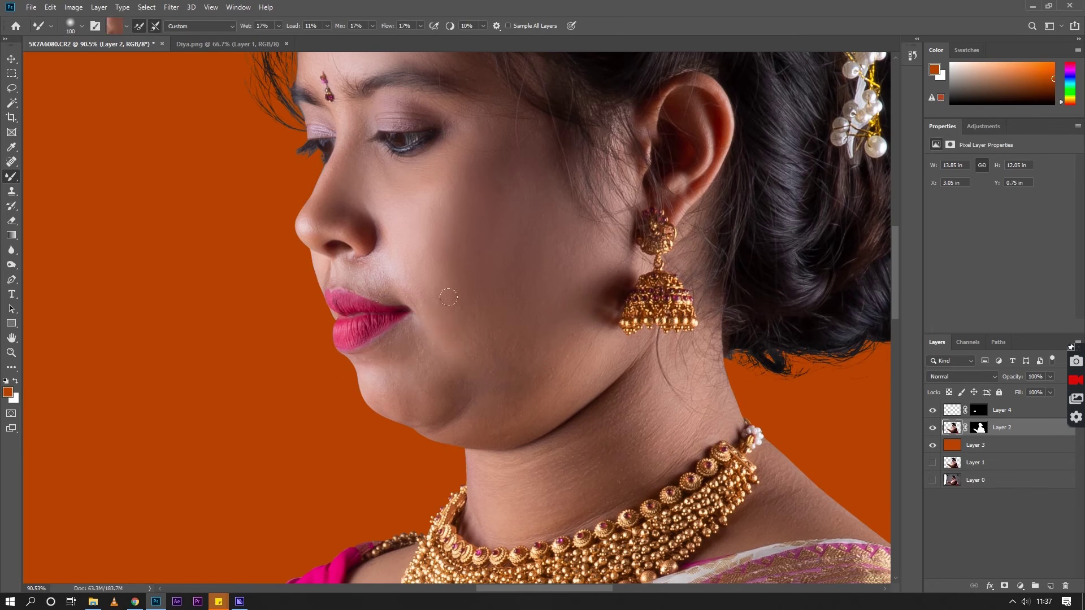
{"action": "left_click_drag", "start_coordinate": [614, 429], "coordinate": [651, 436]}
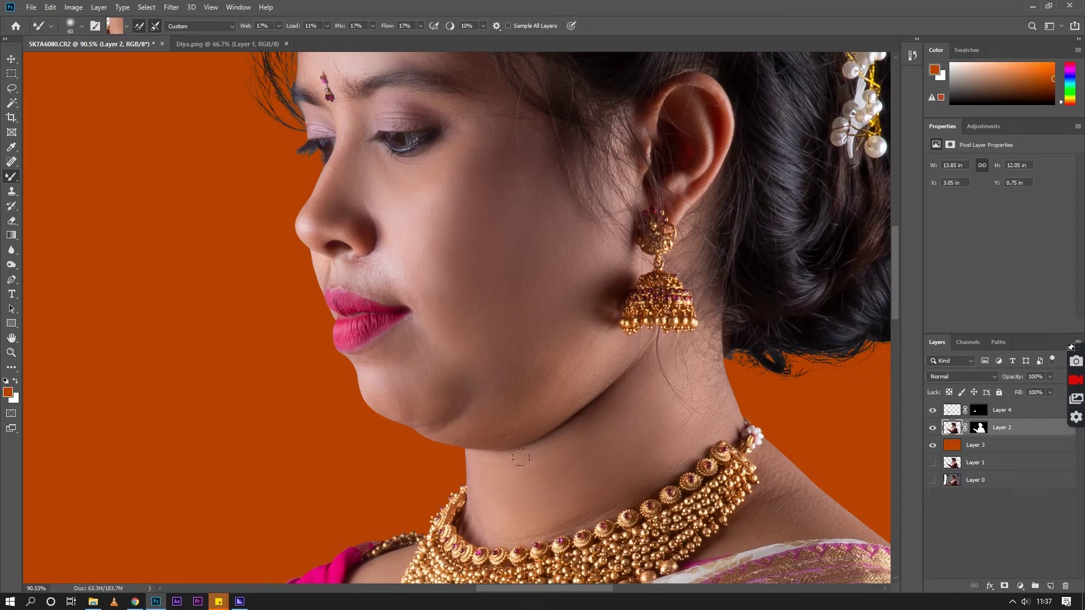
Recenter on the face and add a new empty layer clipped to Layer 2.
{"action": "scroll", "coordinate": [538, 459], "scroll_direction": "up", "scroll_amount": 2}
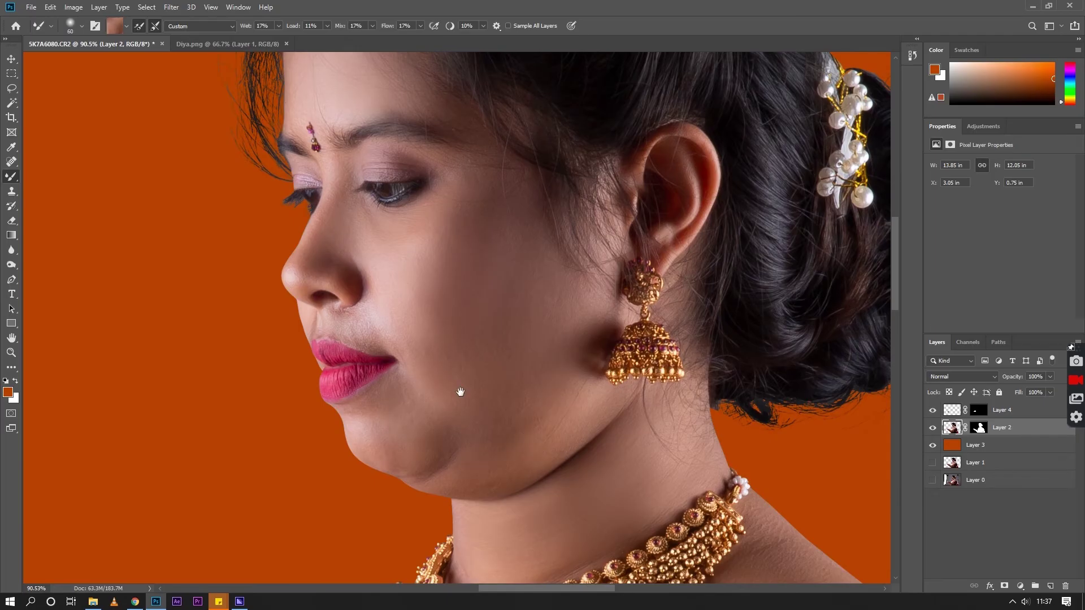
{"action": "left_click_drag", "start_coordinate": [460, 391], "coordinate": [533, 426]}
{"action": "scroll", "coordinate": [455, 368], "scroll_direction": "up", "scroll_amount": 2}
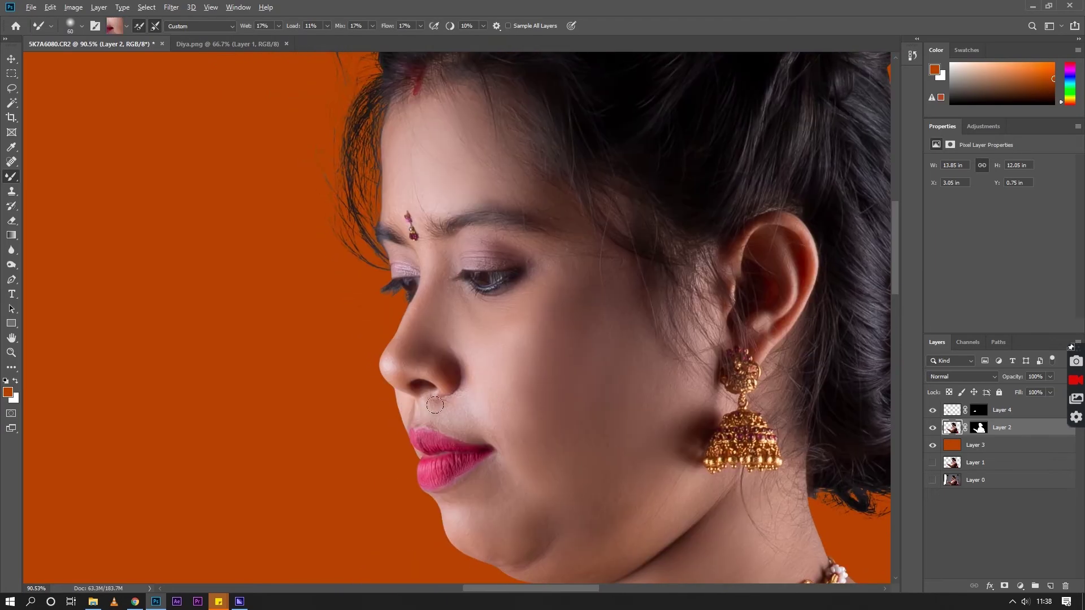
{"action": "scroll", "coordinate": [395, 333], "scroll_direction": "up", "scroll_amount": 2}
{"action": "scroll", "coordinate": [367, 306], "scroll_direction": "down", "scroll_amount": 3}
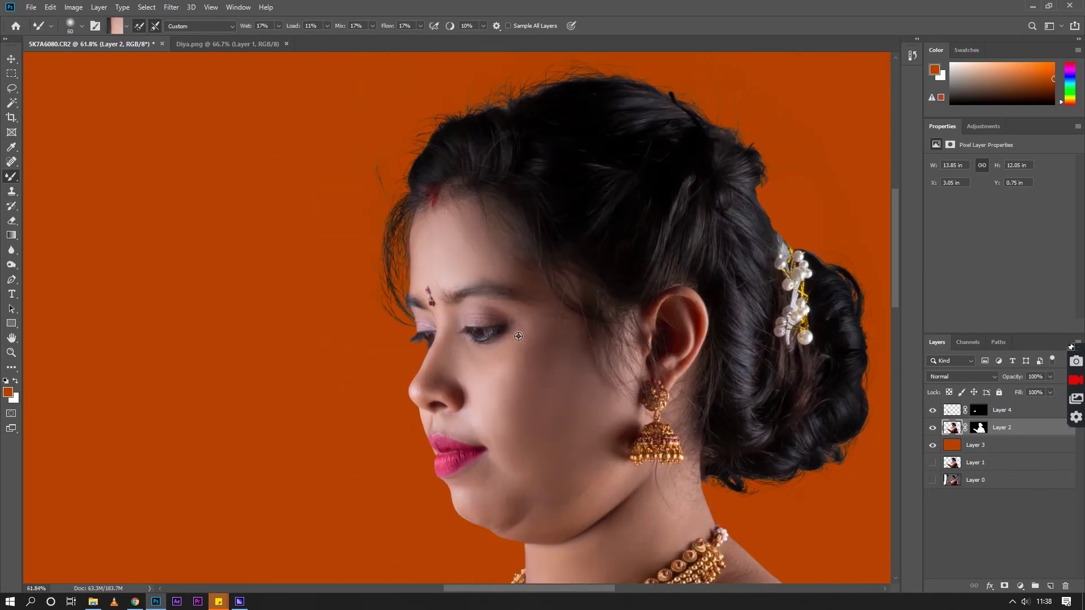
{"action": "scroll", "coordinate": [370, 310], "scroll_direction": "up", "scroll_amount": 1}
{"action": "scroll", "coordinate": [372, 313], "scroll_direction": "up", "scroll_amount": 3}
{"action": "scroll", "coordinate": [437, 422], "scroll_direction": "down", "scroll_amount": 1}
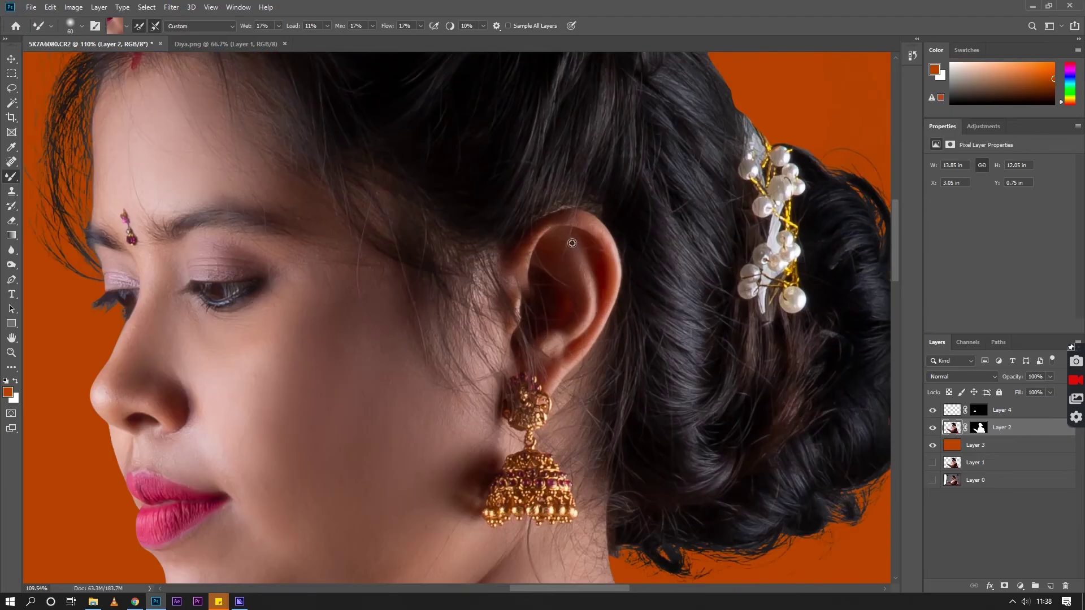
{"action": "scroll", "coordinate": [422, 284], "scroll_direction": "down", "scroll_amount": 2}
{"action": "scroll", "coordinate": [423, 285], "scroll_direction": "up", "scroll_amount": 3}
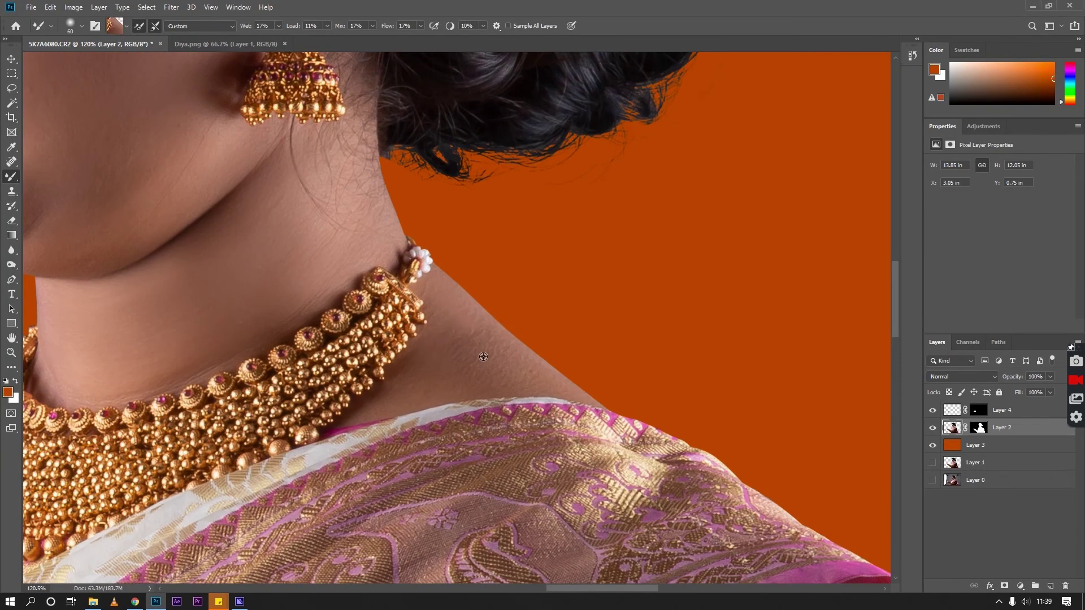
{"action": "scroll", "coordinate": [523, 368], "scroll_direction": "down", "scroll_amount": 2}
{"action": "scroll", "coordinate": [85, 480], "scroll_direction": "up", "scroll_amount": 3}
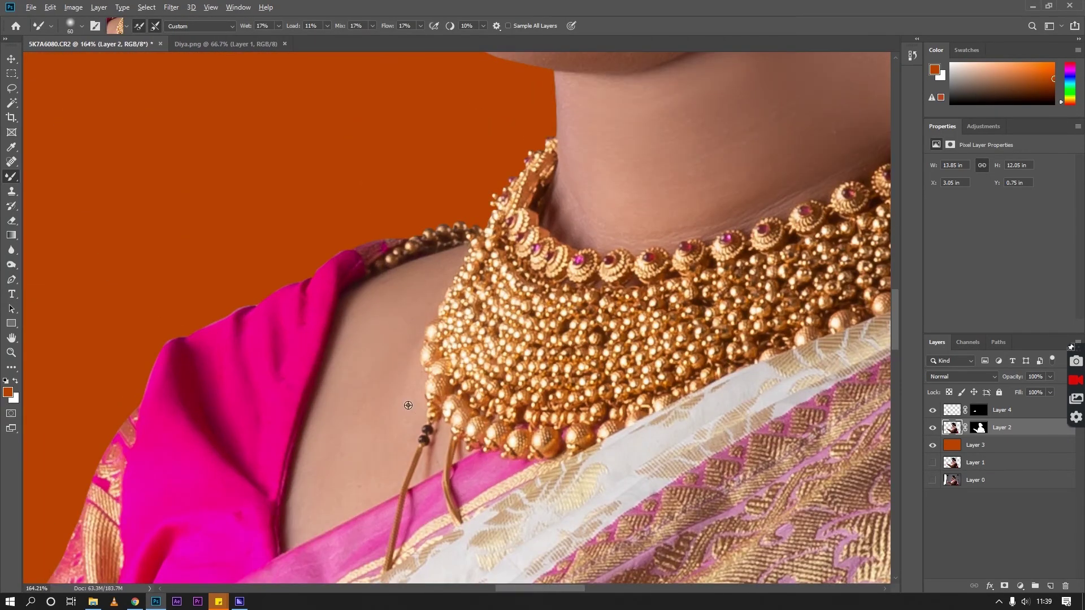
{"action": "scroll", "coordinate": [378, 380], "scroll_direction": "down", "scroll_amount": 3}
{"action": "scroll", "coordinate": [455, 300], "scroll_direction": "up", "scroll_amount": 3}
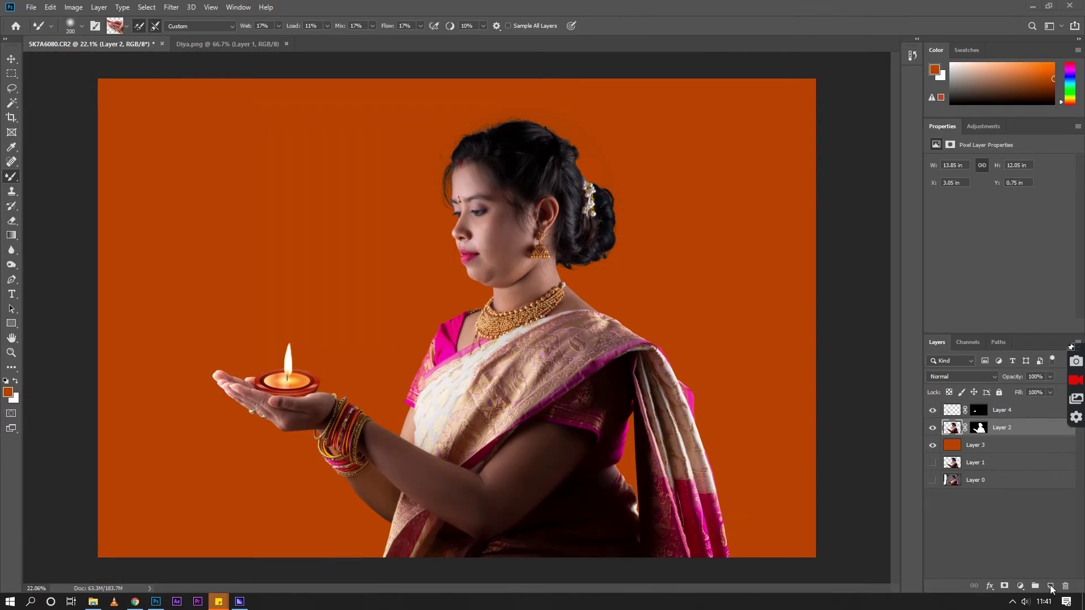
{"action": "left_click", "coordinate": [1050, 586]}
{"action": "key", "text": "ctrl+alt+g"}
Make a Soft Light layer filled with neutral grey for dodging and burning.
{"action": "left_click", "coordinate": [8, 392]}
{"action": "left_click", "coordinate": [942, 283]}
{"action": "key", "text": "alt+BackSpace"}
{"action": "key", "text": "shift+alt+f"}
Dodge the nose tip and eyelid with a small brush, then move to the neck.
{"action": "left_click", "coordinate": [11, 263]}
{"action": "scroll", "coordinate": [492, 164], "scroll_direction": "up", "scroll_amount": 2}
{"action": "scroll", "coordinate": [492, 164], "scroll_direction": "up", "scroll_amount": 3}
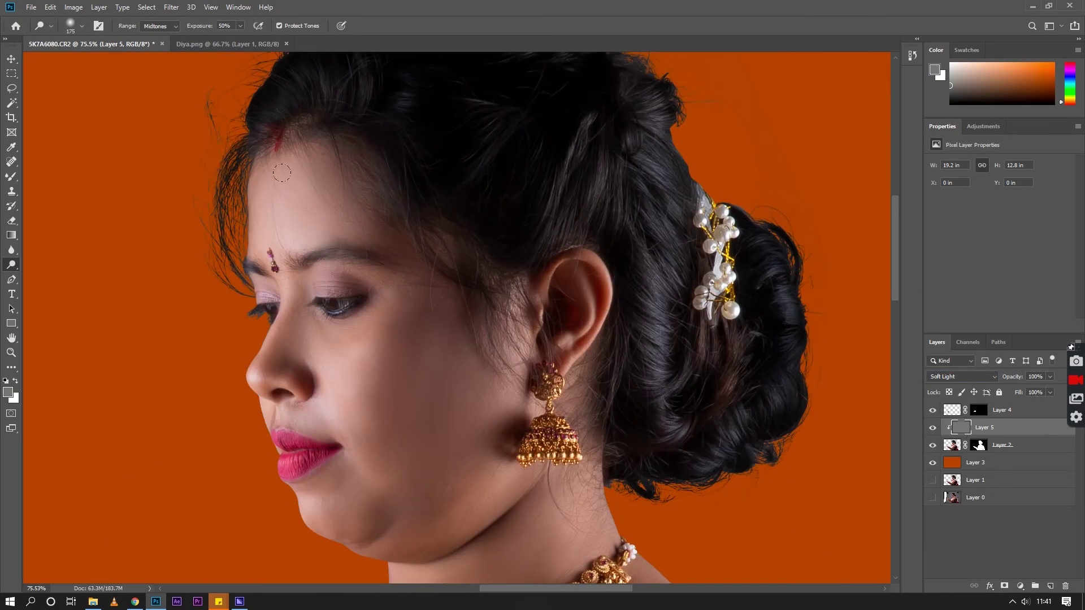
{"action": "key", "text": "bracketleft"}
{"action": "key", "text": "bracketleft"}
{"action": "key", "text": "bracketleft"}
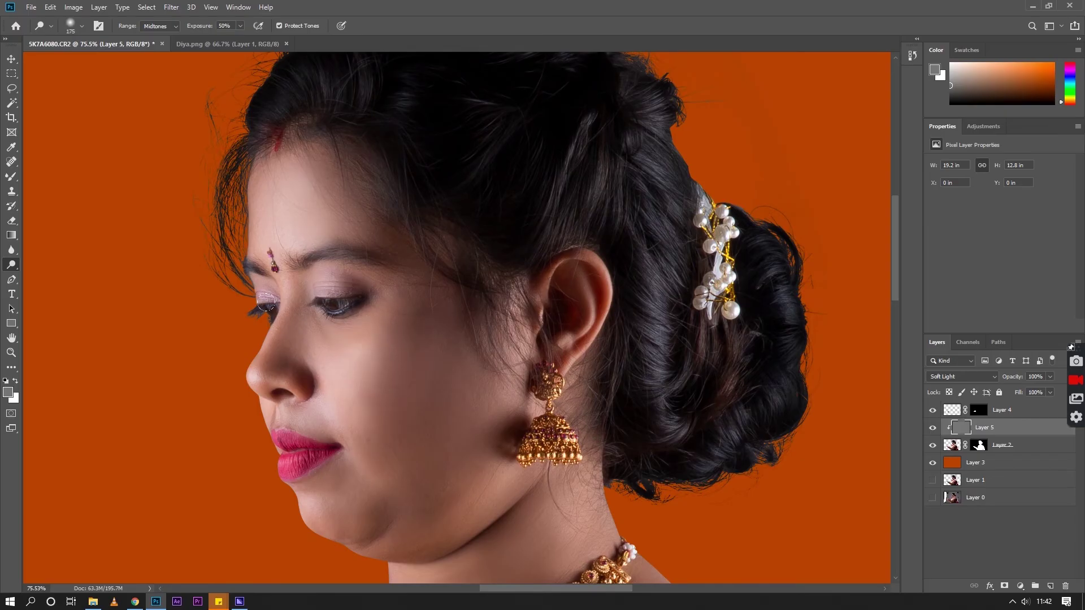
{"action": "mouse_move", "coordinate": [250, 367]}
{"action": "left_mouse_down"}
{"action": "mouse_move", "coordinate": [283, 308]}
{"action": "mouse_move", "coordinate": [210, 177]}
{"action": "left_mouse_up"}
{"action": "key", "text": "bracketright"}
{"action": "key", "text": "bracketright"}
{"action": "key", "text": "bracketright"}
{"action": "left_click_drag", "start_coordinate": [362, 364], "coordinate": [362, 291]}
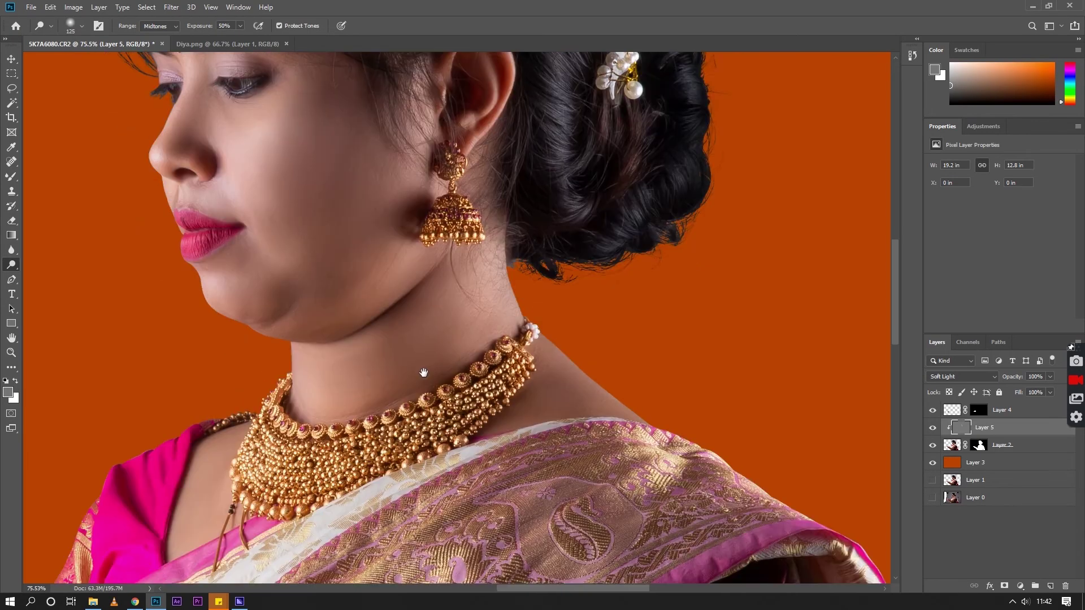
{"action": "key", "text": "bracketleft"}
{"action": "key", "text": "bracketleft"}
{"action": "key", "text": "bracketleft"}
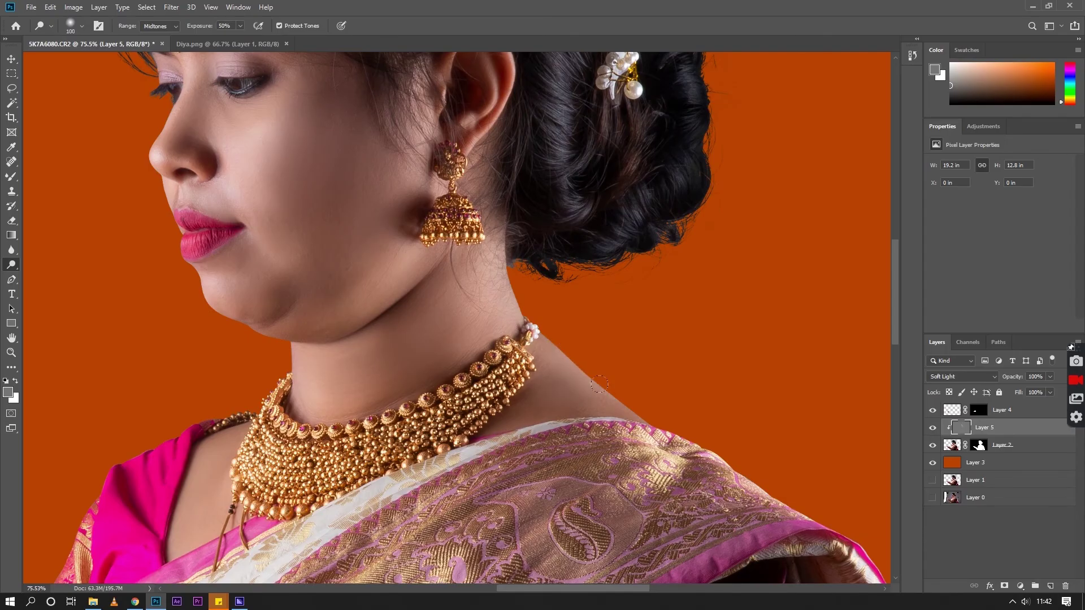
{"action": "key", "text": "bracketleft"}
{"action": "key", "text": "bracketleft"}
{"action": "key", "text": "bracketleft"}
Dodge highlights along the forearm after bringing the necklace, saree and arm into view.
{"action": "left_click_drag", "start_coordinate": [137, 487], "coordinate": [246, 342]}
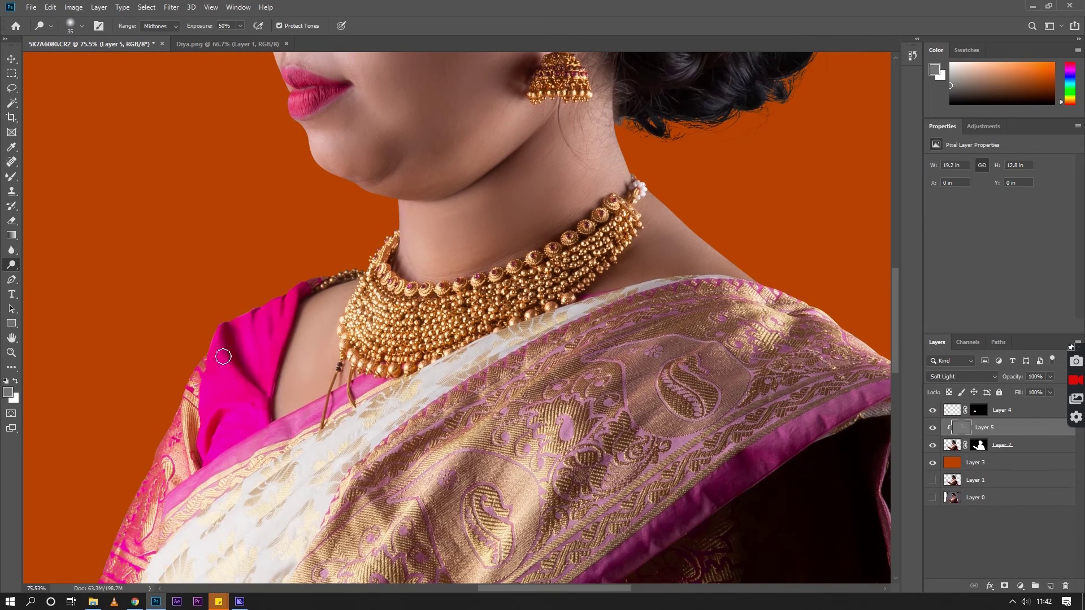
{"action": "left_click_drag", "start_coordinate": [593, 565], "coordinate": [530, 323]}
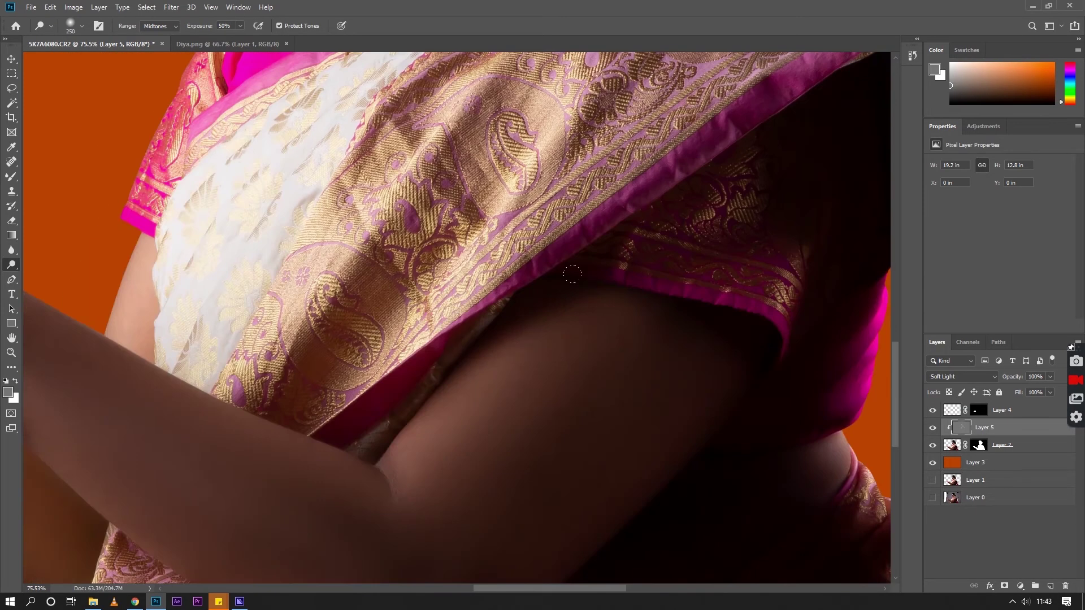
{"action": "scroll", "coordinate": [571, 275], "scroll_direction": "down", "scroll_amount": 3}
{"action": "scroll", "coordinate": [530, 403], "scroll_direction": "down", "scroll_amount": 3}
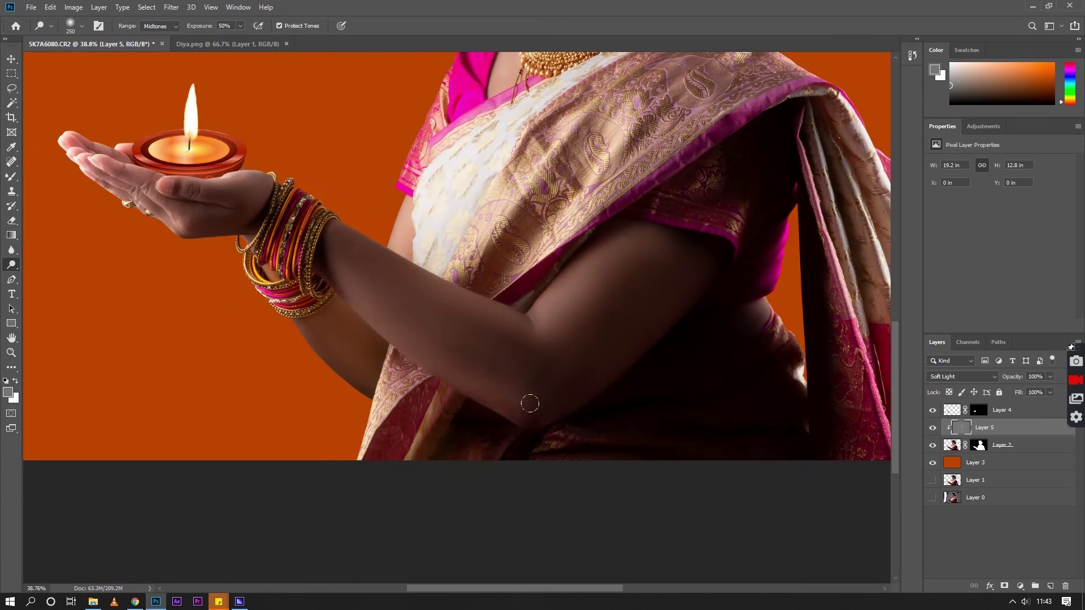
{"action": "left_click_drag", "start_coordinate": [443, 299], "coordinate": [345, 232]}
{"action": "left_click_drag", "start_coordinate": [240, 164], "coordinate": [291, 217]}
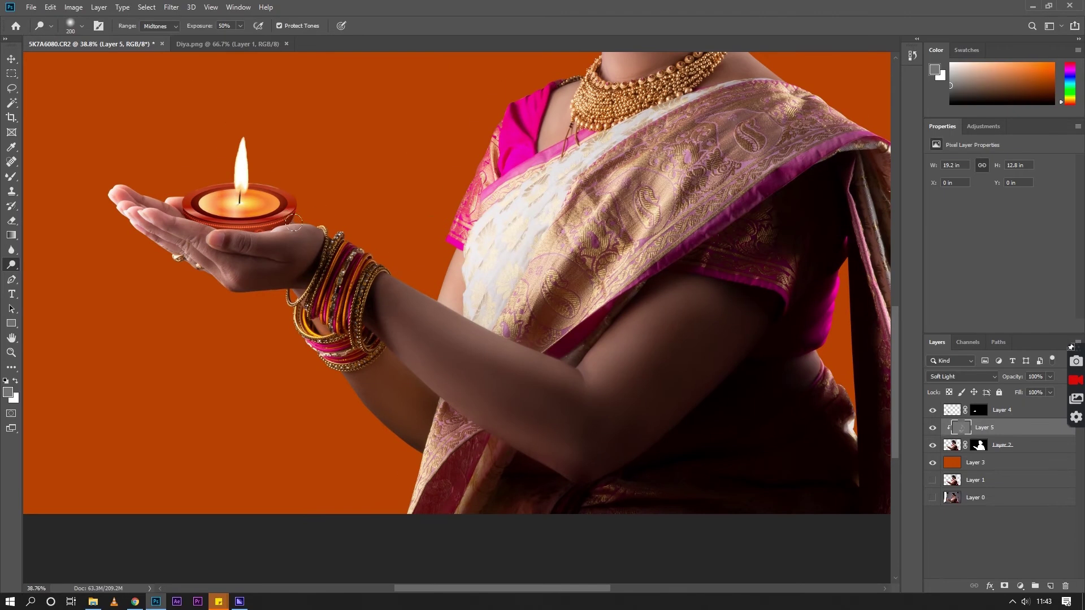
{"action": "scroll", "coordinate": [373, 542], "scroll_direction": "down", "scroll_amount": 3}
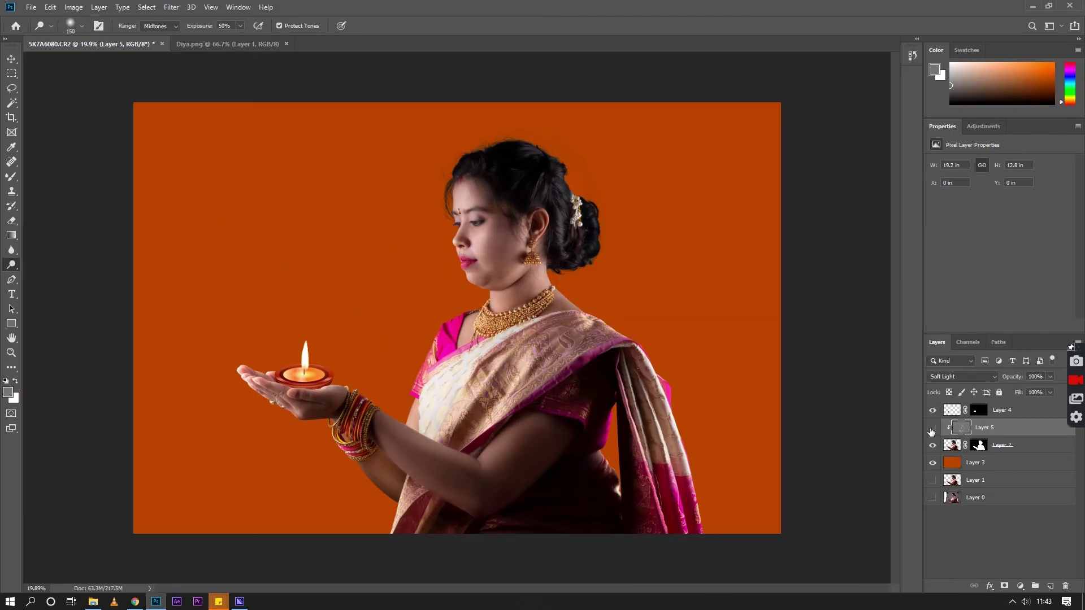
{"action": "scroll", "coordinate": [481, 204], "scroll_direction": "up", "scroll_amount": 5}
Switch to the Burn tool and scroll down through the image.
{"action": "key", "text": "shift+o"}
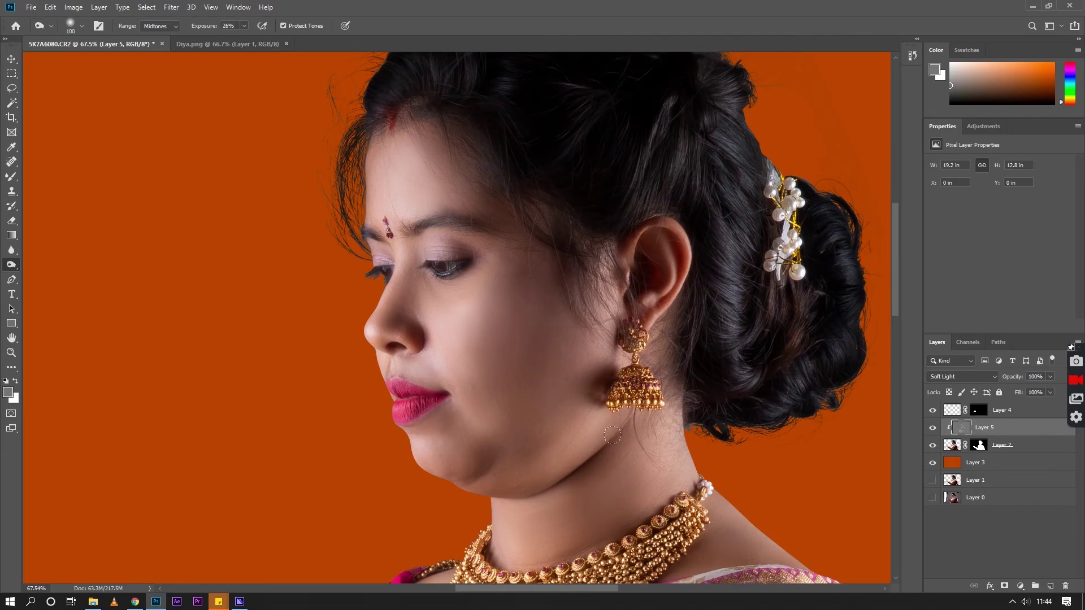
{"action": "scroll", "coordinate": [537, 387], "scroll_direction": "down", "scroll_amount": 3}
{"action": "scroll", "coordinate": [452, 317], "scroll_direction": "down", "scroll_amount": 1}
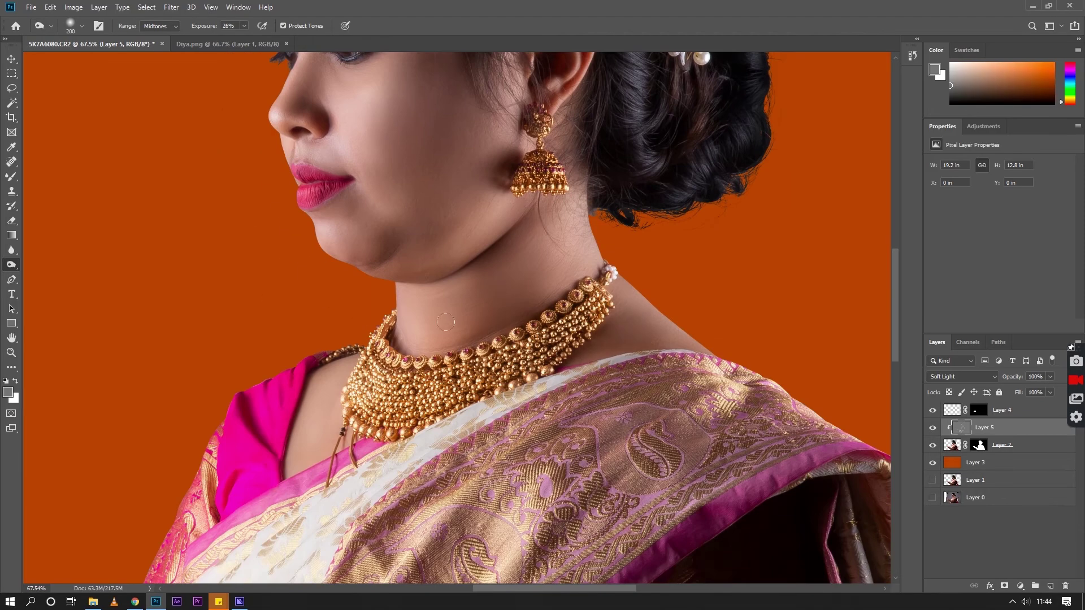
{"action": "scroll", "coordinate": [339, 237], "scroll_direction": "down", "scroll_amount": 2}
{"action": "scroll", "coordinate": [264, 183], "scroll_direction": "down", "scroll_amount": 2}
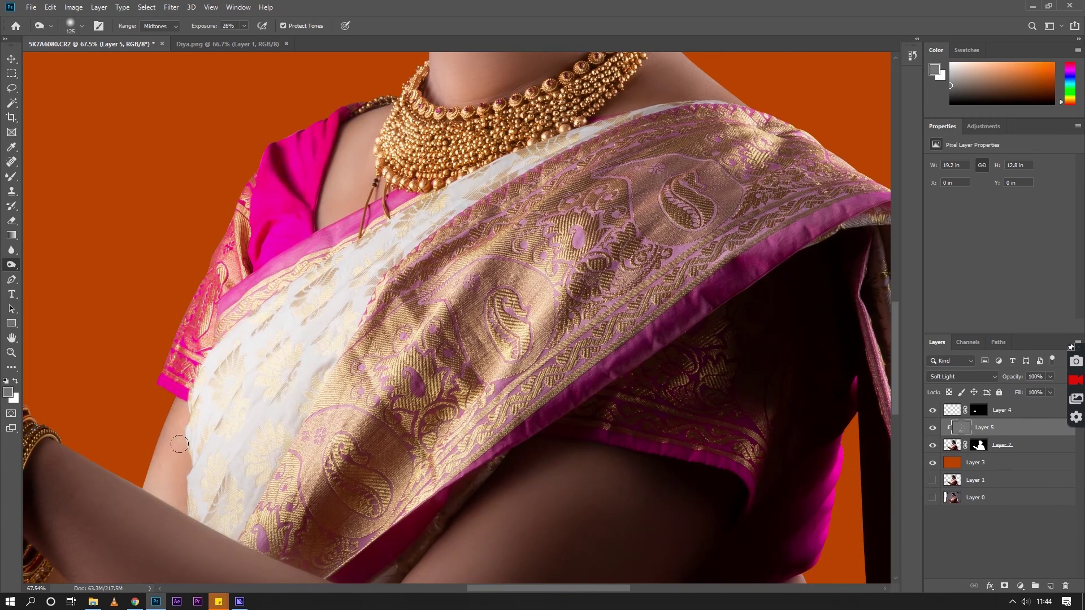
{"action": "scroll", "coordinate": [599, 345], "scroll_direction": "down", "scroll_amount": 3}
{"action": "scroll", "coordinate": [620, 315], "scroll_direction": "down", "scroll_amount": 4}
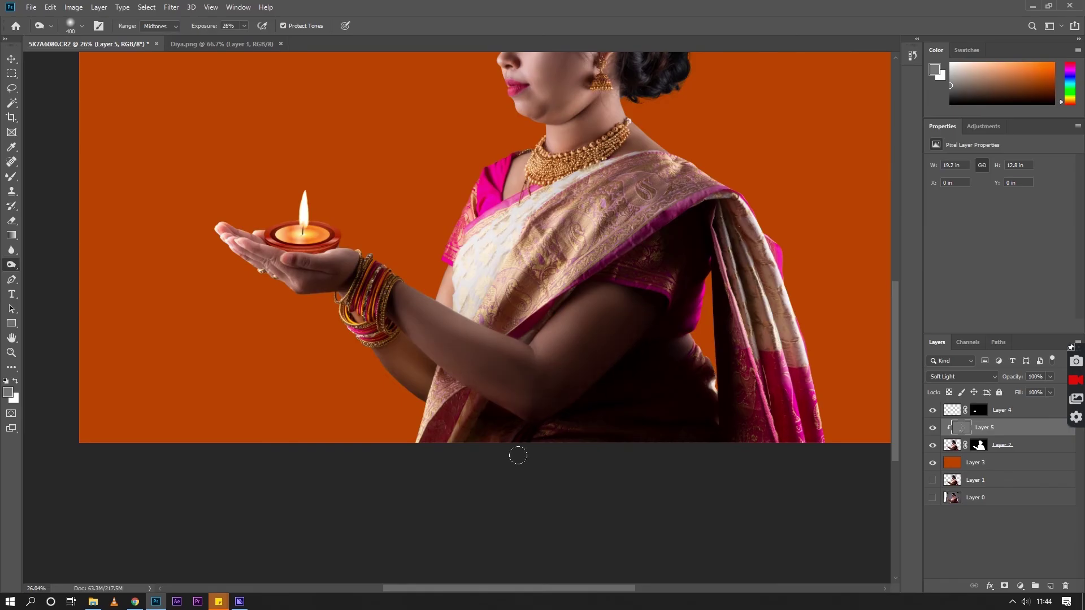
{"action": "scroll", "coordinate": [438, 307], "scroll_direction": "down", "scroll_amount": 2}
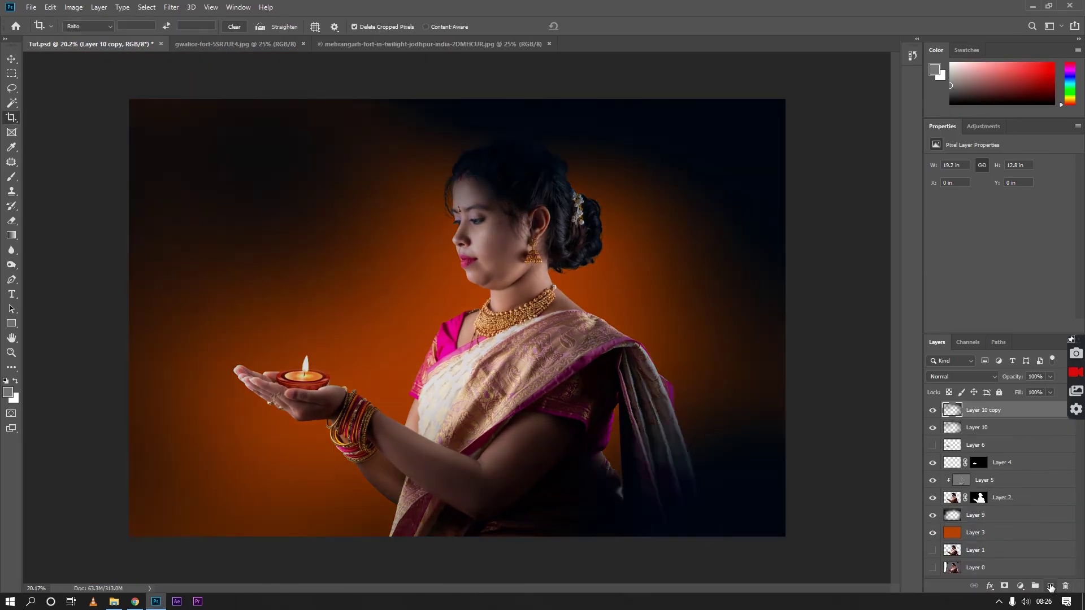
Move Layer 10 below Layer 2 and paint a large, full-opacity orange glow behind the woman.
{"action": "left_click_drag", "start_coordinate": [968, 409], "coordinate": [968, 487]}
{"action": "key", "text": "b"}
{"action": "left_click", "coordinate": [8, 392]}
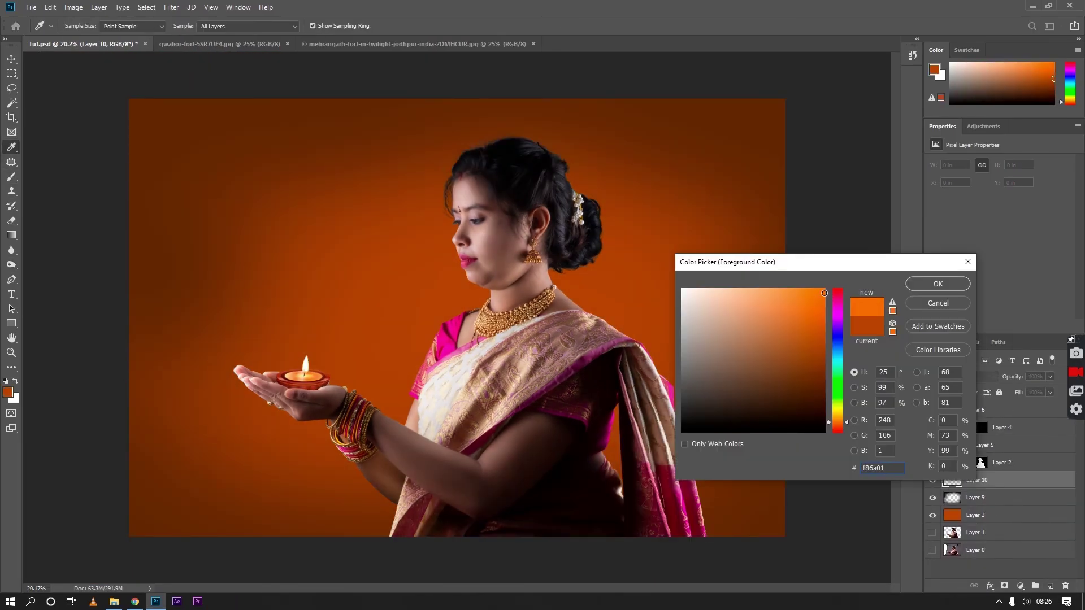
{"action": "left_click", "coordinate": [940, 280]}
{"action": "key", "text": "0"}
{"action": "key", "text": "shift+0"}
{"action": "key", "text": "bracketleft"}
{"action": "key", "text": "bracketleft"}
{"action": "left_click_drag", "start_coordinate": [386, 228], "coordinate": [488, 273]}
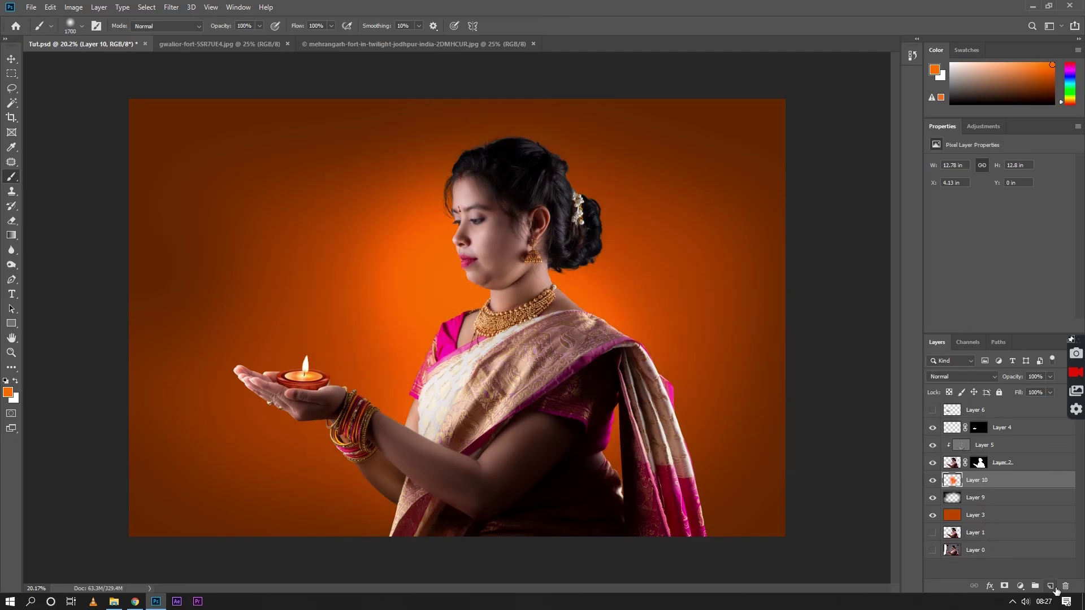
Add a new empty layer and set the foreground colour to light peach.
{"action": "left_click", "coordinate": [1050, 586]}
{"action": "left_click", "coordinate": [934, 69]}
{"action": "left_click", "coordinate": [752, 287]}
{"action": "left_click", "coordinate": [954, 281]}
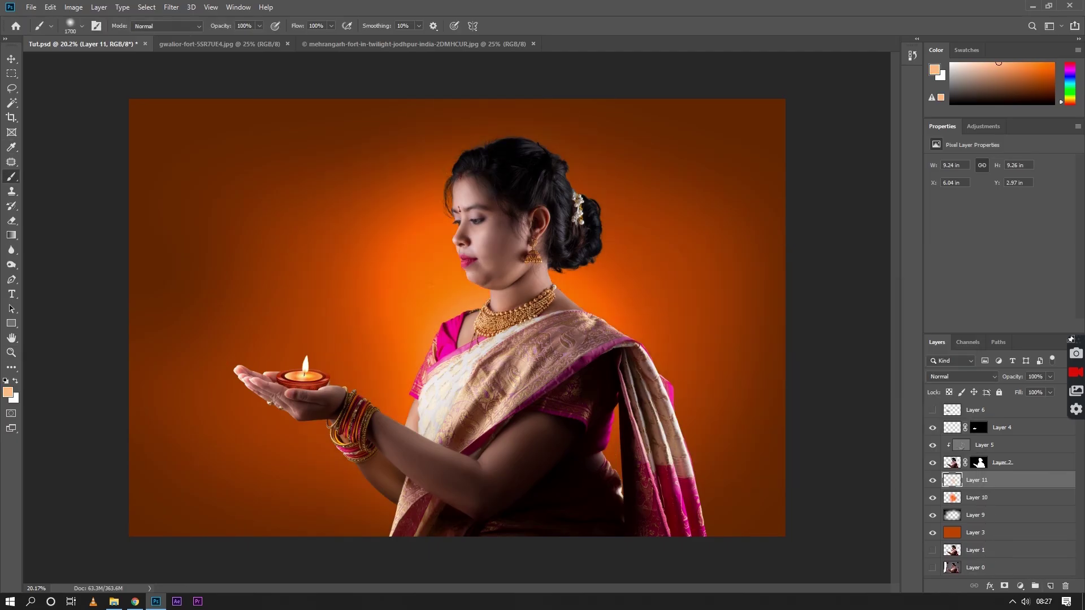
Add a Hue/Saturation adjustment at Hue −55, then add a new top layer.
{"action": "left_click", "coordinate": [1020, 585]}
{"action": "left_click", "coordinate": [997, 480]}
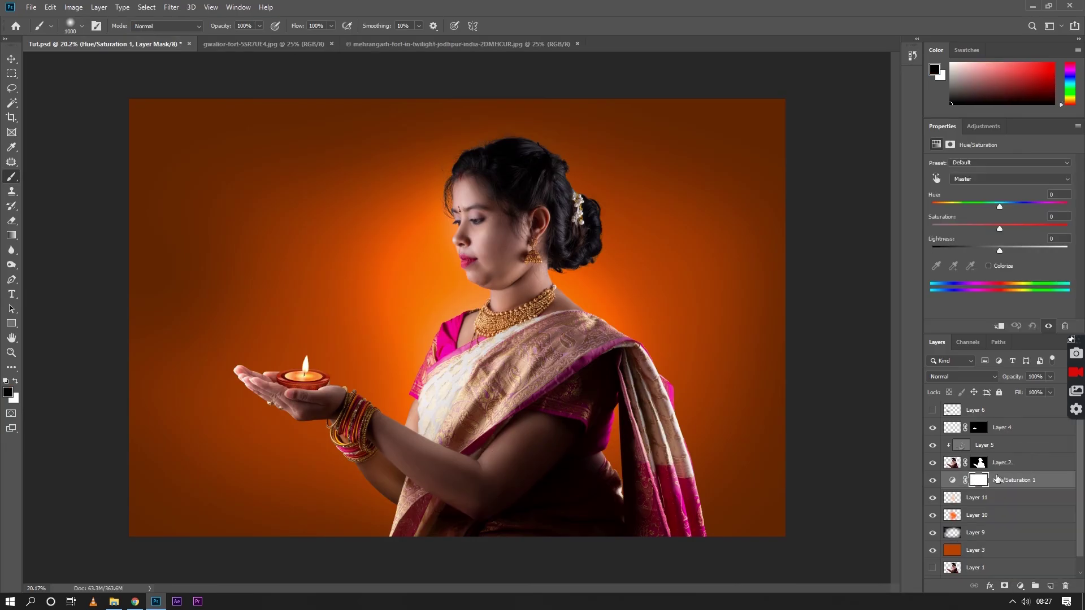
{"action": "left_click_drag", "start_coordinate": [998, 204], "coordinate": [964, 200]}
{"action": "key", "text": "v"}
{"action": "left_click", "coordinate": [900, 528]}
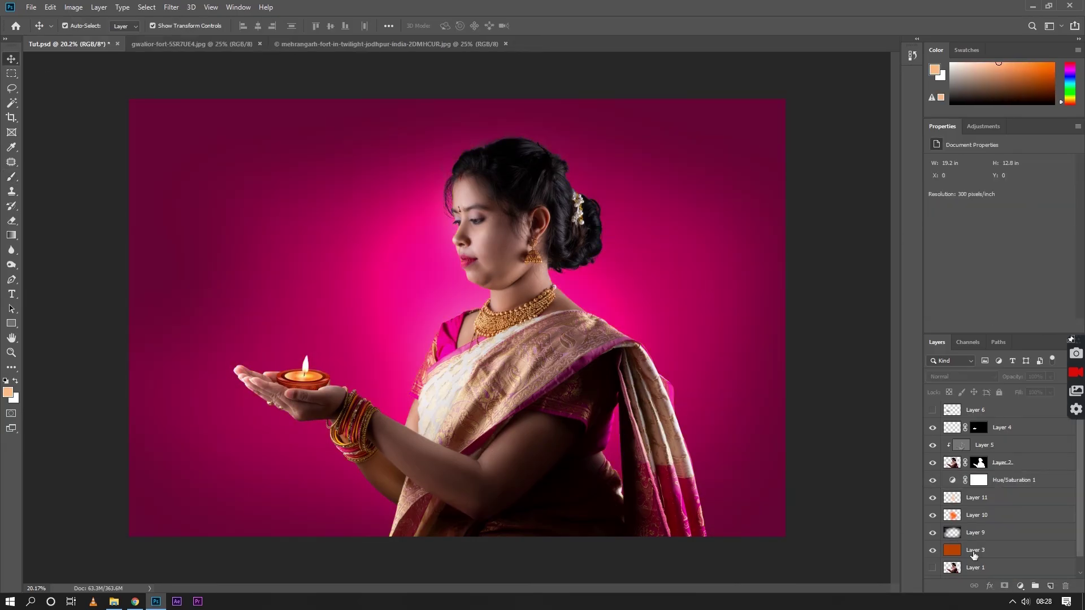
{"action": "left_click", "coordinate": [1049, 585]}
{"action": "scroll", "coordinate": [275, 362], "scroll_direction": "up", "scroll_amount": 5}
Paint an orange glow over the flame, squeeze it into place, and blend it as Screen.
{"action": "key", "text": "b"}
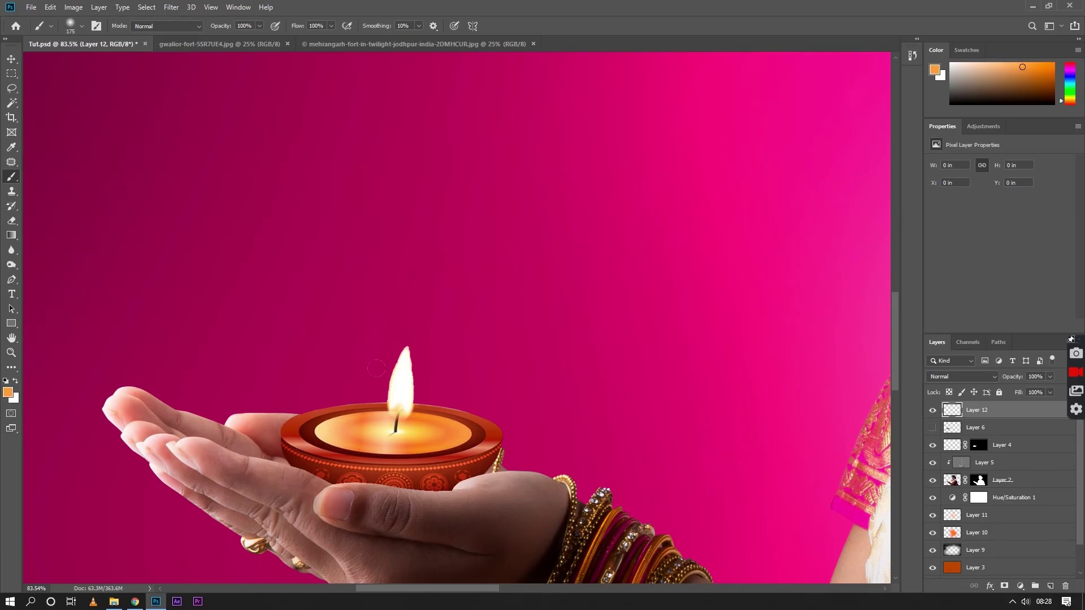
{"action": "left_click", "coordinate": [376, 368]}
{"action": "key", "text": "ctrl+t"}
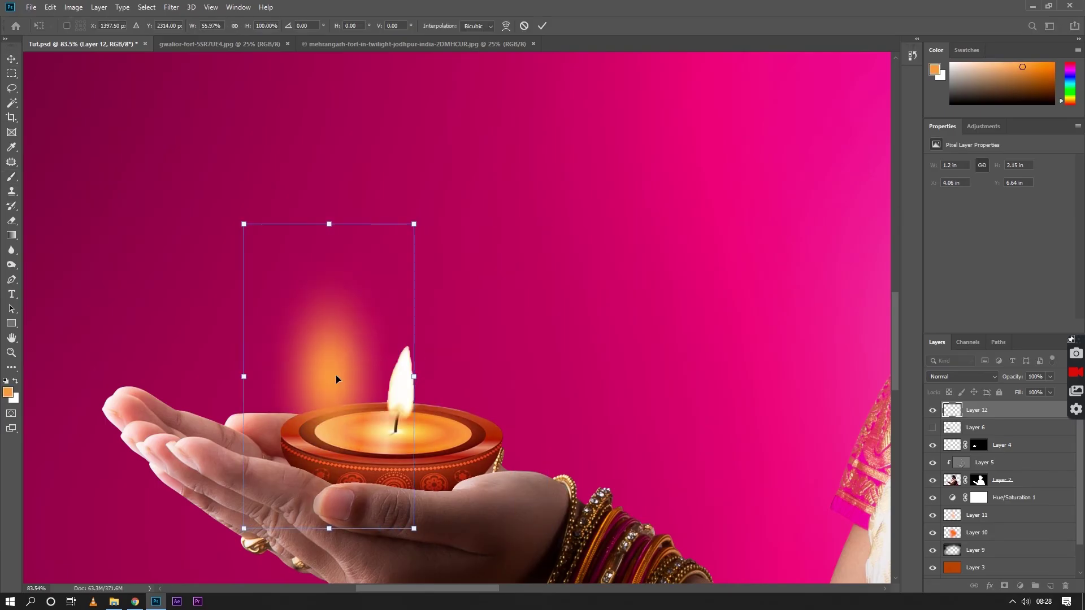
{"action": "left_click_drag", "start_coordinate": [335, 374], "coordinate": [407, 374]}
{"action": "key", "text": "Return"}
{"action": "left_click", "coordinate": [962, 376]}
{"action": "left_click", "coordinate": [983, 417]}
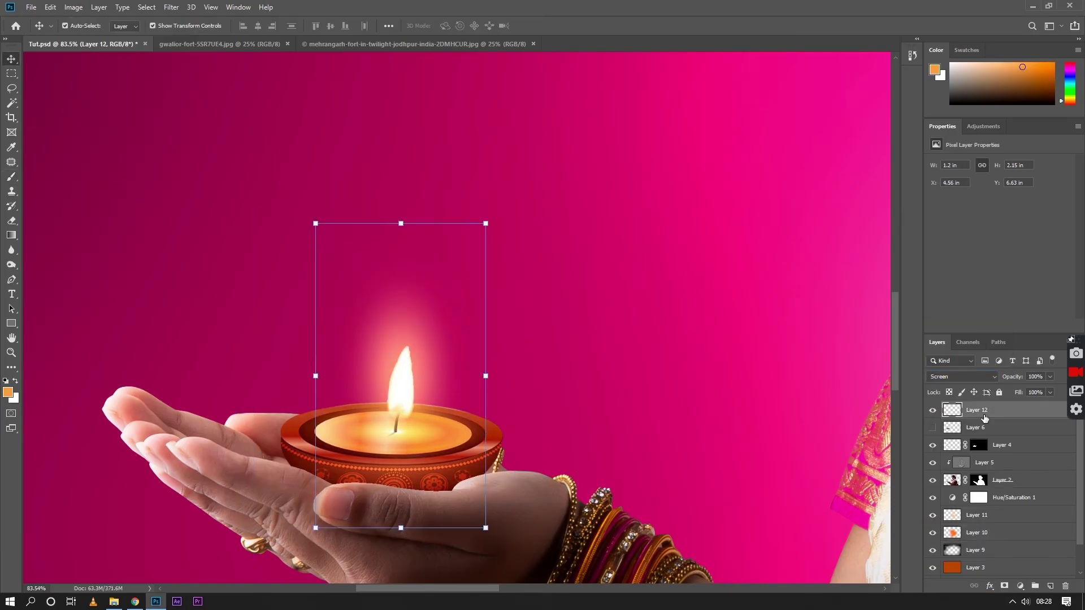
On the diya's Layer 4, burn the lower band and dodge the rim.
{"action": "key", "text": "ctrl+shift+alt+n"}
{"action": "key", "text": "ctrl+alt+g"}
{"action": "key", "text": "Delete"}
{"action": "left_click", "coordinate": [955, 445]}
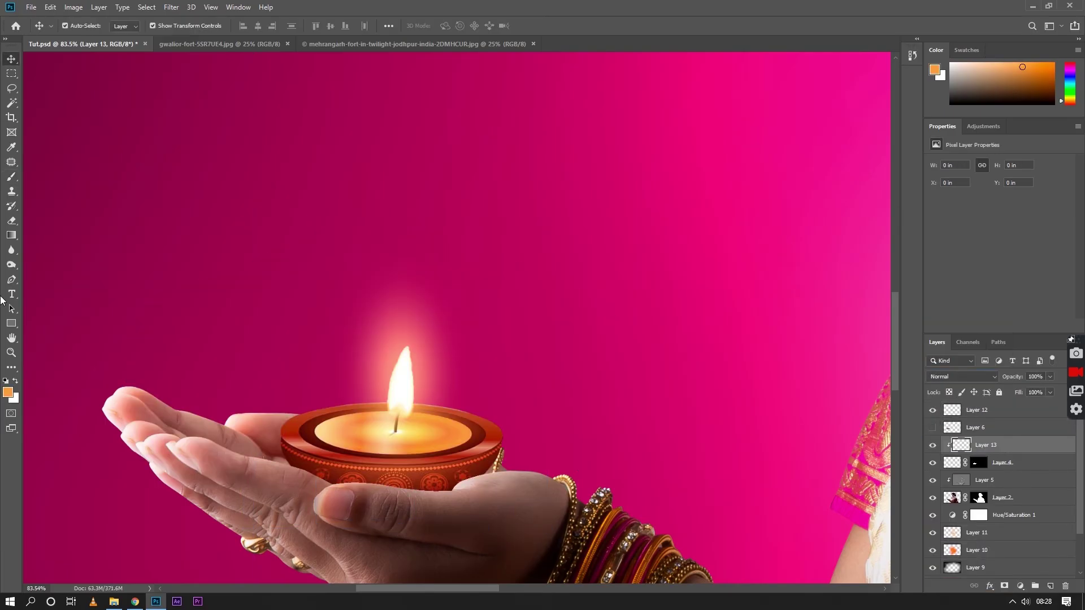
{"action": "left_click", "coordinate": [12, 264]}
{"action": "left_click_drag", "start_coordinate": [392, 480], "coordinate": [435, 481]}
{"action": "key", "text": "shift+o"}
{"action": "mouse_move", "coordinate": [342, 412]}
{"action": "left_mouse_down"}
{"action": "mouse_move", "coordinate": [305, 421]}
{"action": "mouse_move", "coordinate": [419, 412]}
{"action": "mouse_move", "coordinate": [313, 418]}
{"action": "left_mouse_up"}
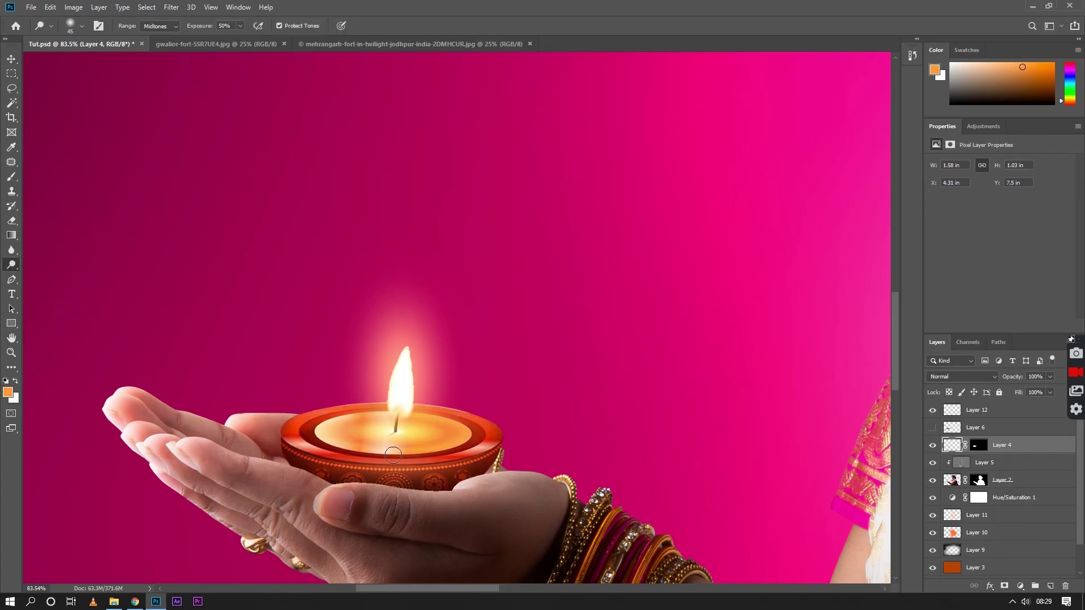
On a new layer, paint faint black shading near the hand inside a selection.
{"action": "left_click", "coordinate": [1048, 589]}
{"action": "key", "text": "w"}
{"action": "key", "text": "alt+bracketright"}
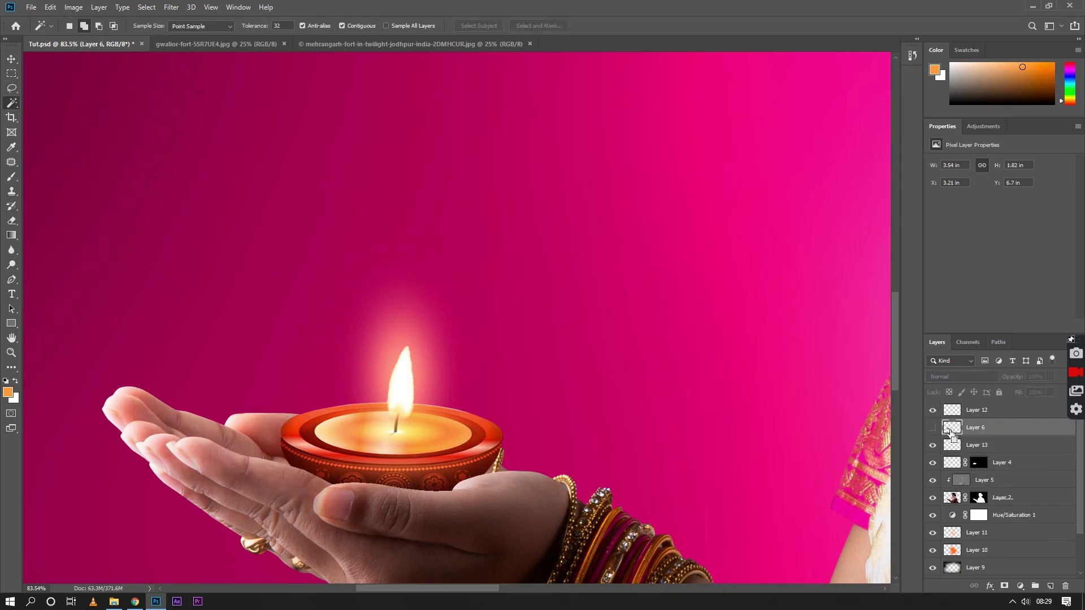
{"action": "key", "text": "ctrl+shift+d"}
{"action": "left_click", "coordinate": [1049, 590]}
{"action": "key", "text": "b"}
{"action": "key", "text": "d"}
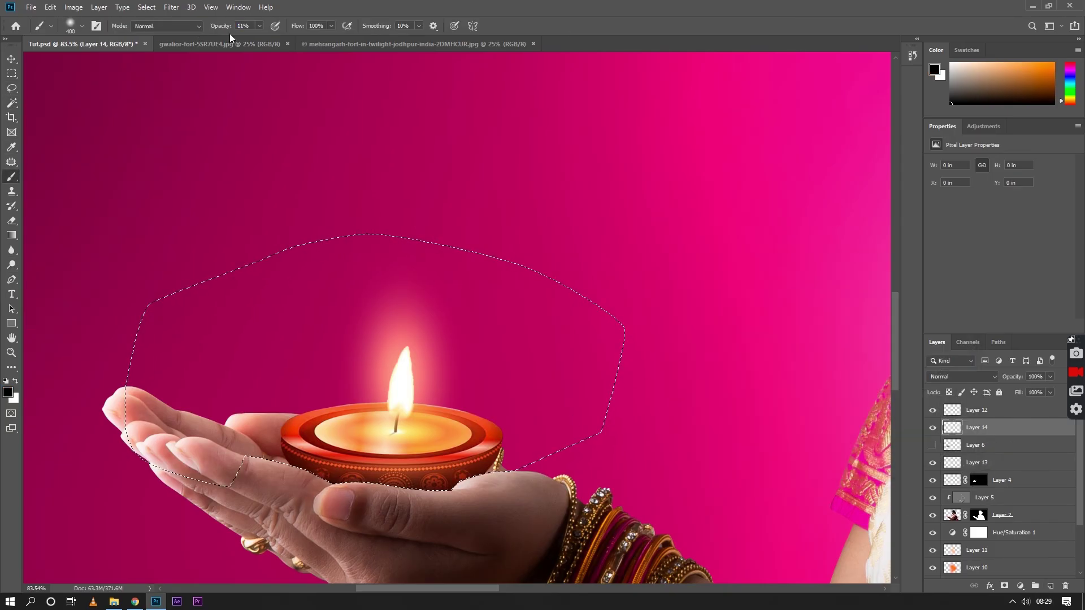
{"action": "key", "text": "bracketleft"}
{"action": "key", "text": "bracketleft"}
{"action": "key", "text": "bracketleft"}
{"action": "left_click_drag", "start_coordinate": [254, 461], "coordinate": [324, 483]}
{"action": "key", "text": "ctrl+d"}
{"action": "scroll", "coordinate": [413, 464], "scroll_direction": "down", "scroll_amount": 5}
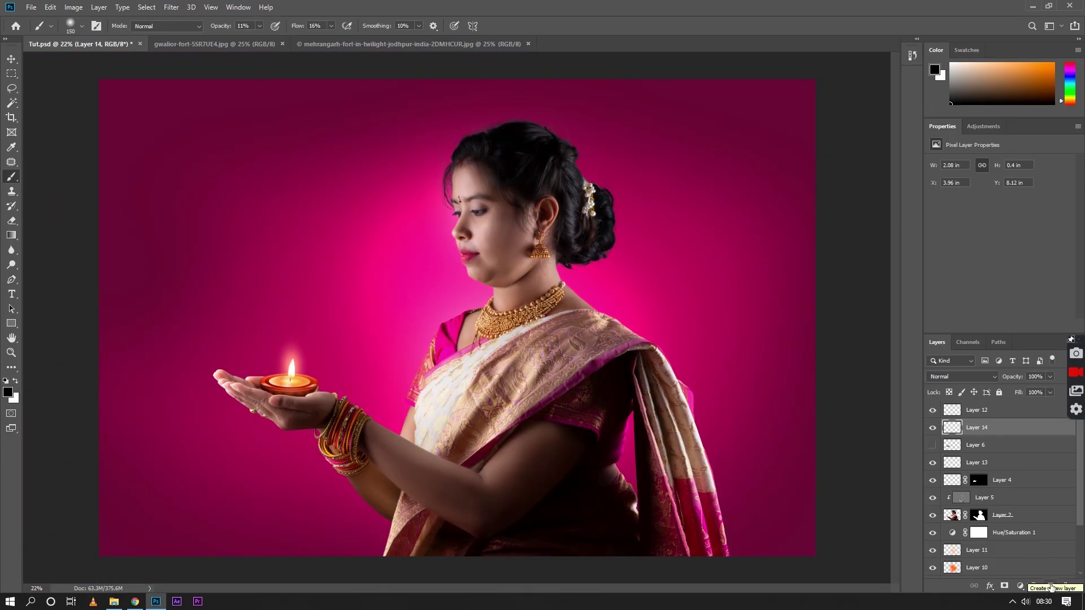
Paint an orange Screen halo, shrink it onto the flame, and lower its opacity to 47%.
{"action": "left_click", "coordinate": [1050, 586]}
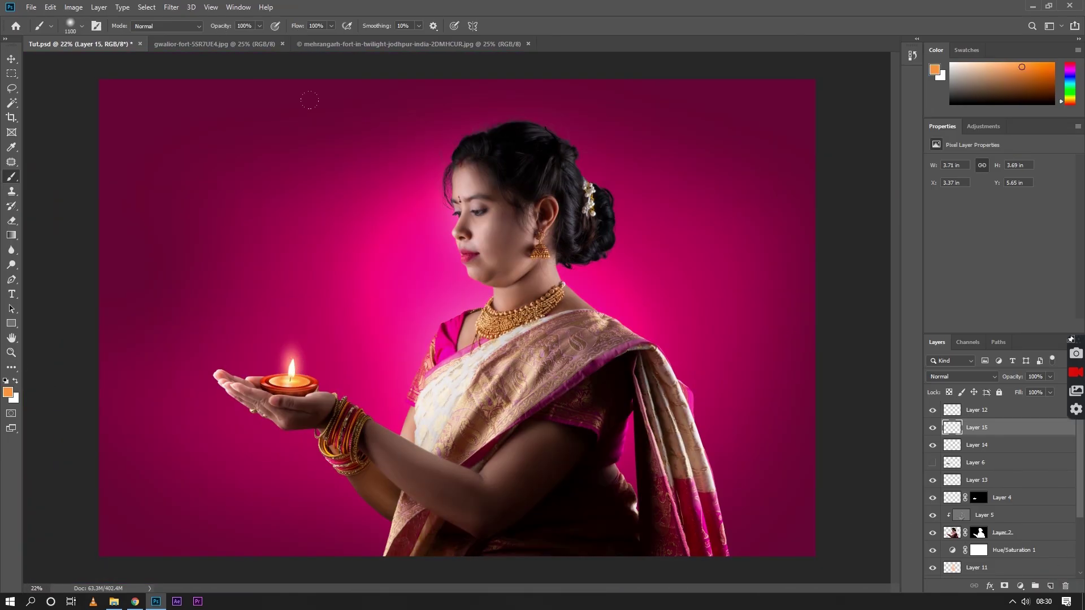
{"action": "left_click", "coordinate": [292, 359]}
{"action": "left_click", "coordinate": [960, 376]}
{"action": "left_click", "coordinate": [961, 486]}
{"action": "key", "text": "v"}
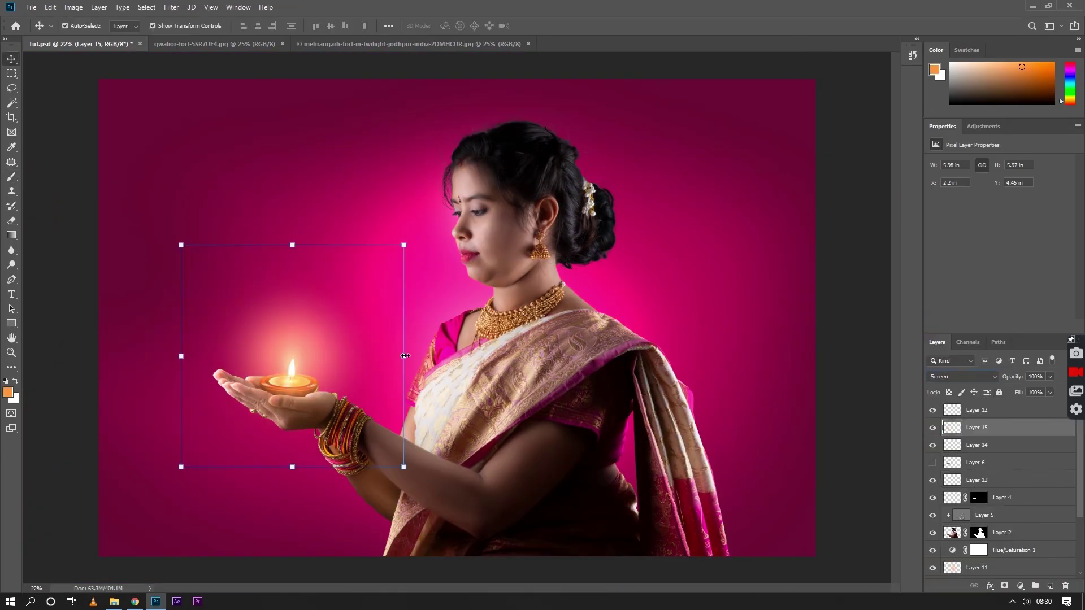
{"action": "left_click_drag", "start_coordinate": [405, 355], "coordinate": [347, 356]}
{"action": "left_click_drag", "start_coordinate": [261, 341], "coordinate": [290, 341]}
{"action": "key", "text": "Return"}
{"action": "key", "text": "4"}
{"action": "key", "text": "7"}
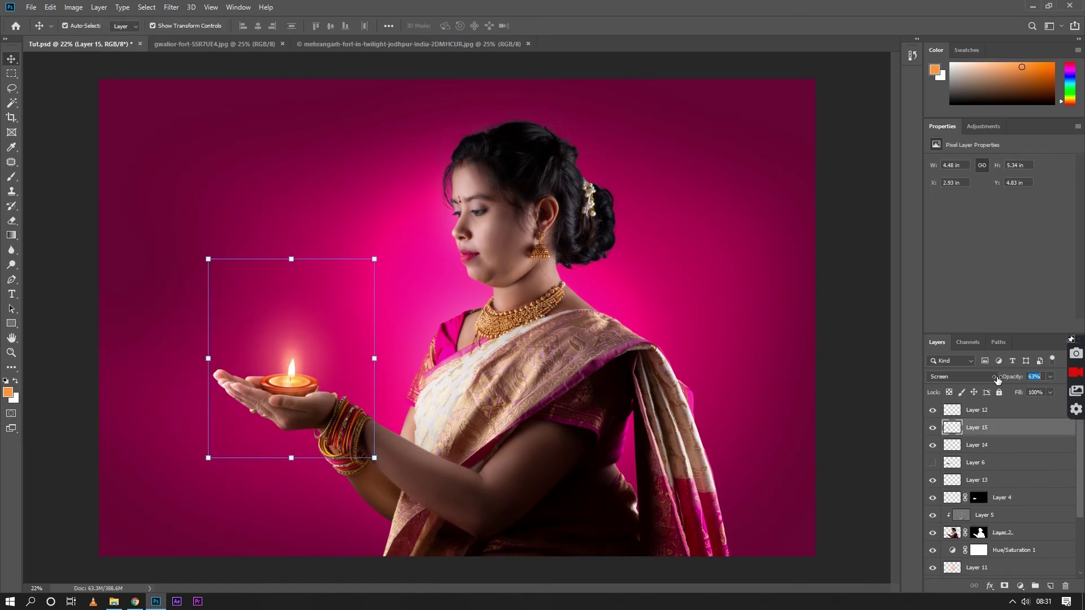
{"action": "left_click", "coordinate": [864, 409]}
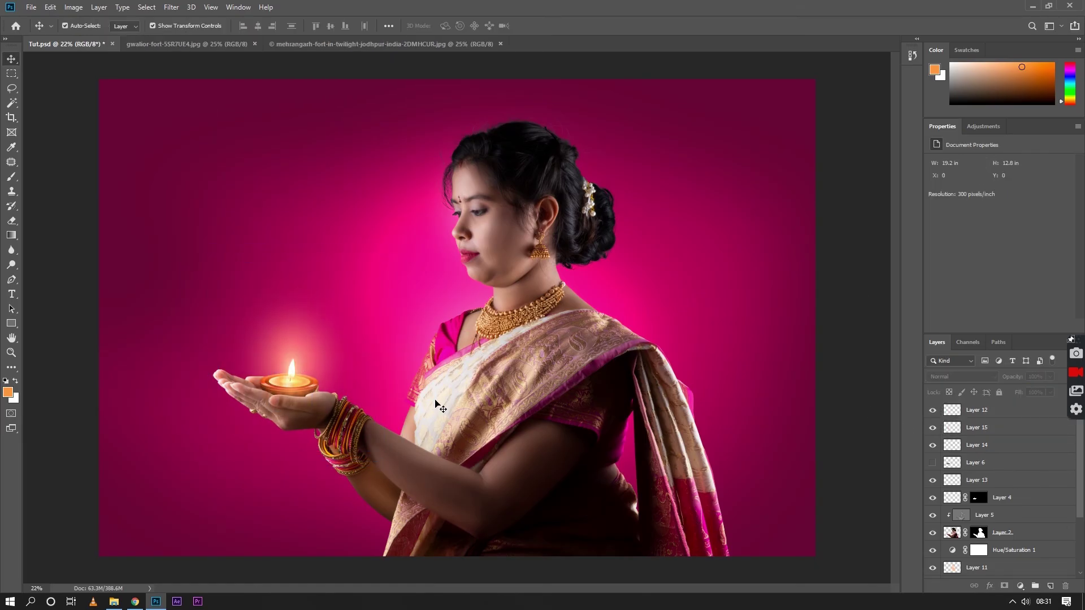
{"action": "scroll", "coordinate": [459, 395], "scroll_direction": "down", "scroll_amount": 1}
Add a new layer and set a dark magenta brush at 20% opacity.
{"action": "key", "text": "ctrl+shift+alt+n"}
{"action": "key", "text": "b"}
{"action": "left_click", "coordinate": [8, 392]}
{"action": "left_click", "coordinate": [936, 283]}
{"action": "scroll", "coordinate": [456, 317], "scroll_direction": "down", "scroll_amount": 2}
{"action": "key", "text": "2"}
{"action": "key", "text": "2"}
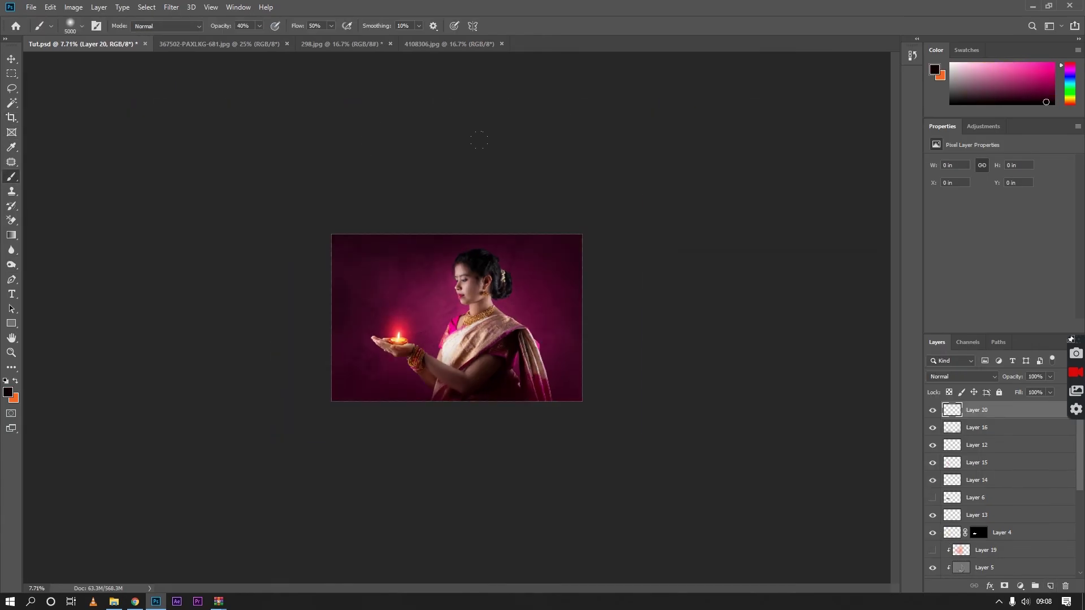
Paint black over the background on the right and left of the woman.
{"action": "left_click", "coordinate": [531, 316]}
{"action": "left_click_drag", "start_coordinate": [277, 149], "coordinate": [263, 350]}
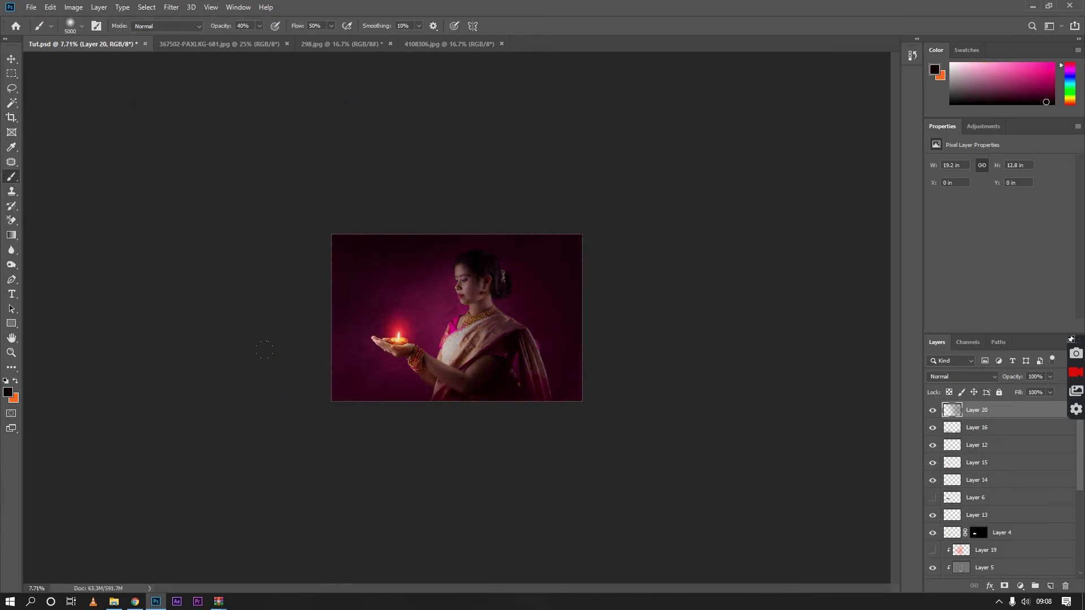
{"action": "scroll", "coordinate": [223, 164], "scroll_direction": "up", "scroll_amount": 2}
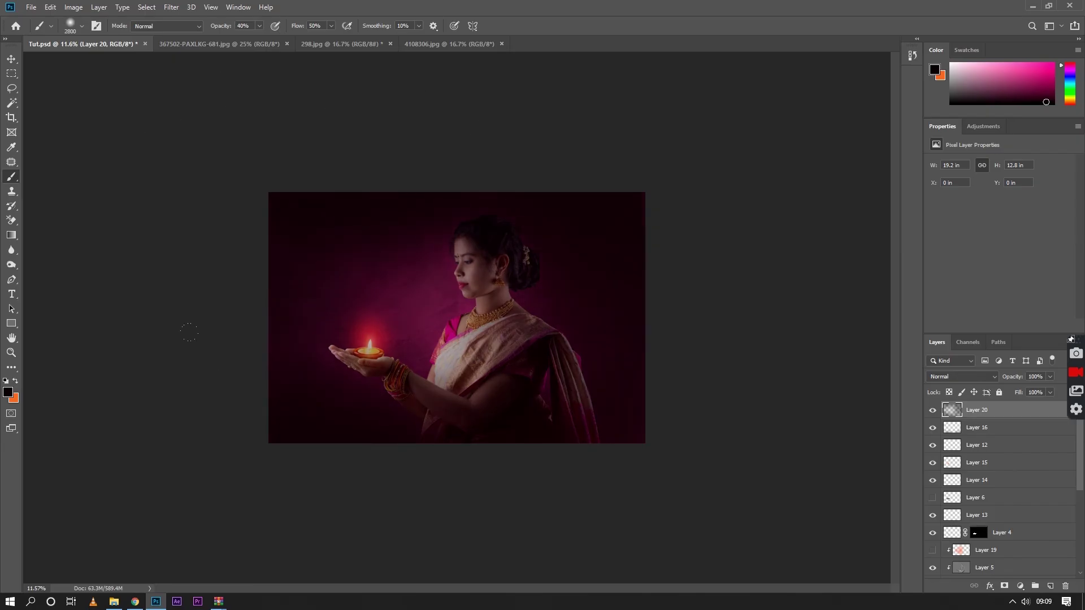
{"action": "scroll", "coordinate": [457, 317], "scroll_direction": "up", "scroll_amount": 2}
Erase the dark layer off her face, neck, arm, lower body and the diya glow.
{"action": "key", "text": "e"}
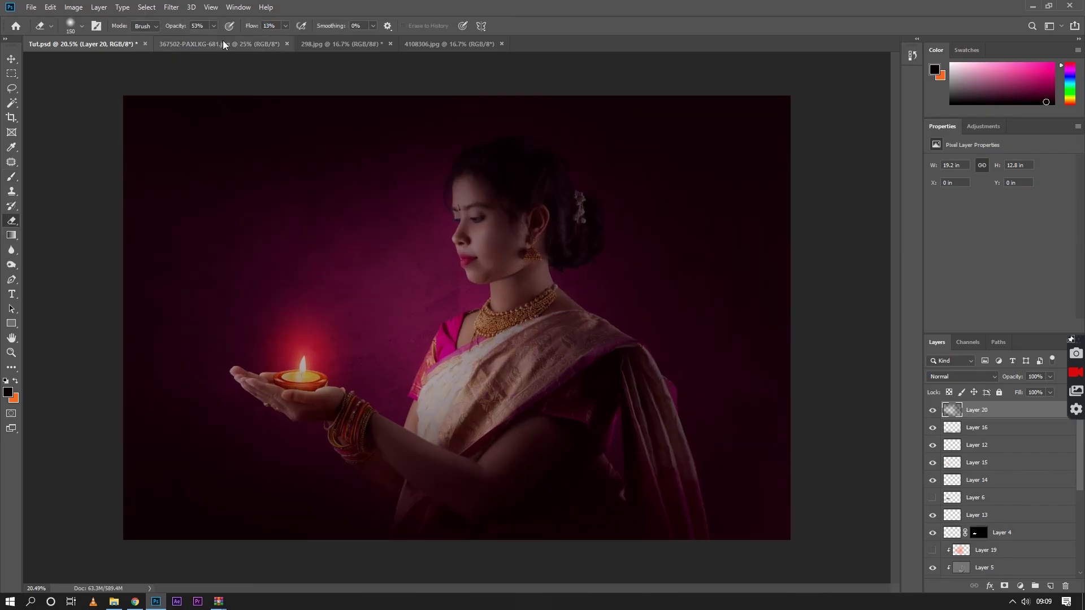
{"action": "left_click_drag", "start_coordinate": [486, 215], "coordinate": [441, 407]}
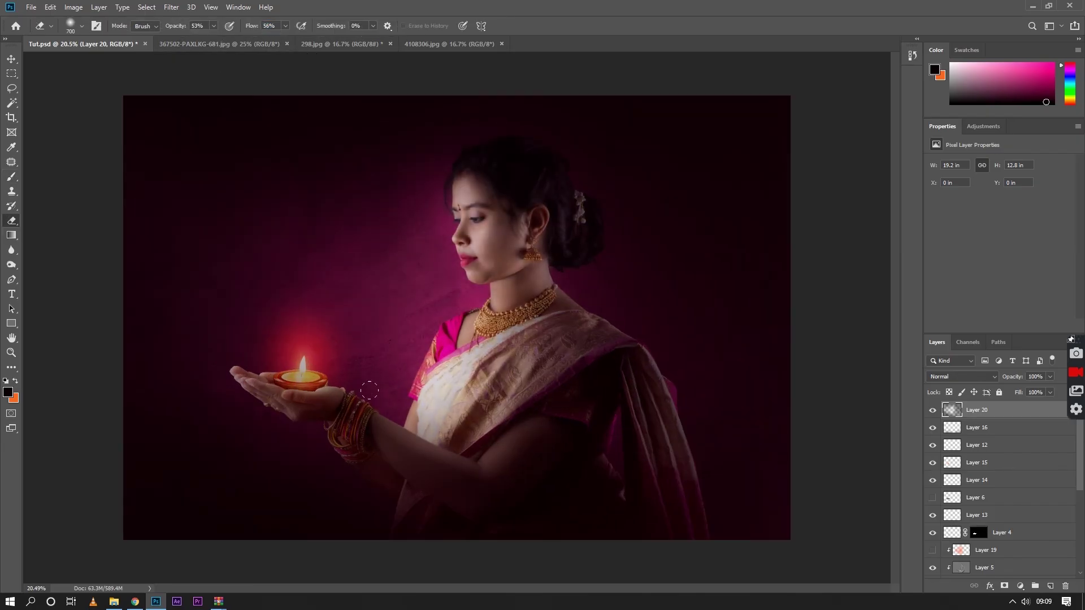
{"action": "left_click_drag", "start_coordinate": [362, 447], "coordinate": [385, 480]}
{"action": "key", "text": "bracketright"}
{"action": "left_click_drag", "start_coordinate": [299, 368], "coordinate": [323, 300]}
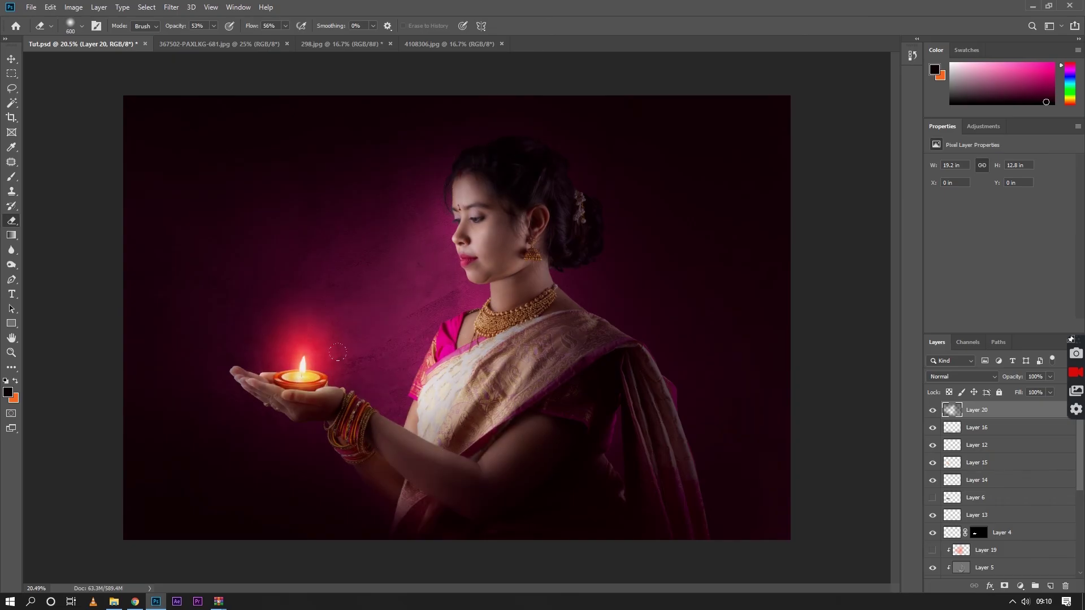
{"action": "scroll", "coordinate": [1005, 497], "scroll_direction": "down", "scroll_amount": 2}
{"action": "left_click", "coordinate": [985, 497]}
{"action": "left_click", "coordinate": [960, 376]}
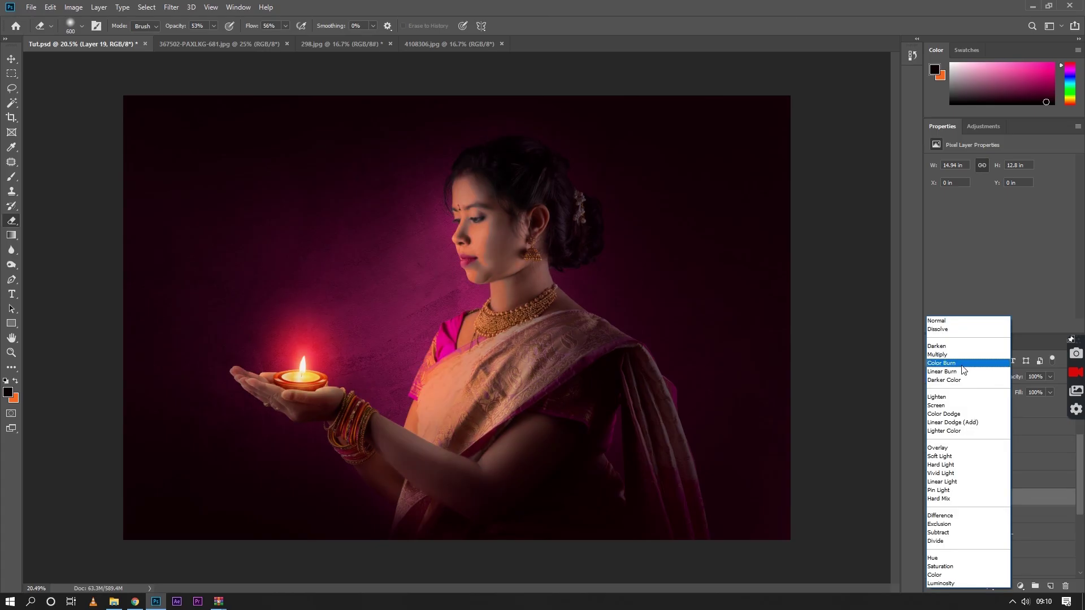
Set Layer 19 to Overlay, hide Layer 11, and shift Layer 19's hue.
{"action": "left_click", "coordinate": [949, 448]}
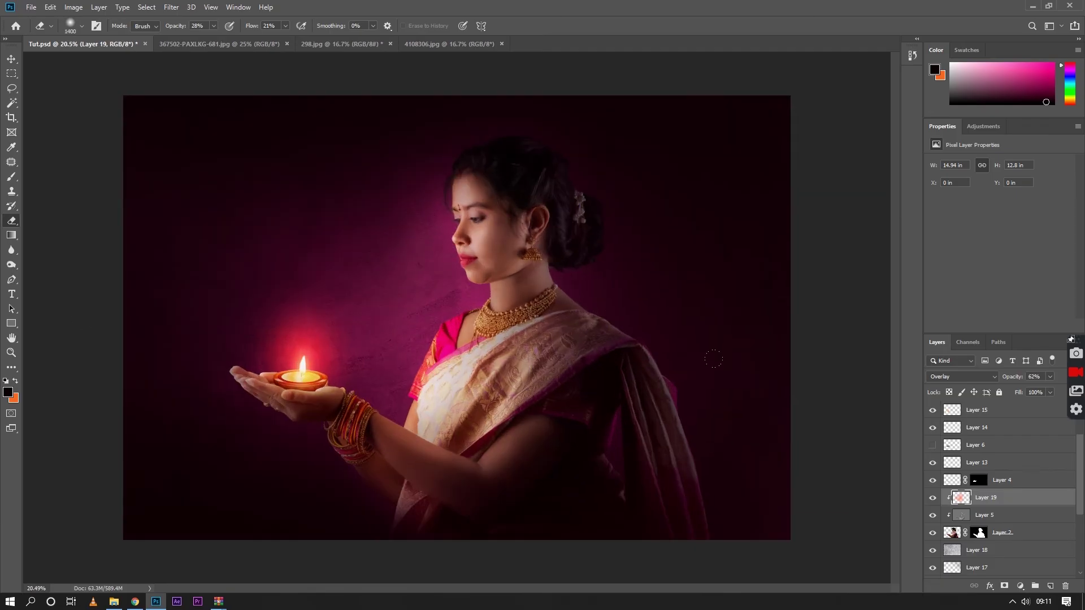
{"action": "scroll", "coordinate": [960, 492], "scroll_direction": "down", "scroll_amount": 4}
{"action": "left_click", "coordinate": [932, 489]}
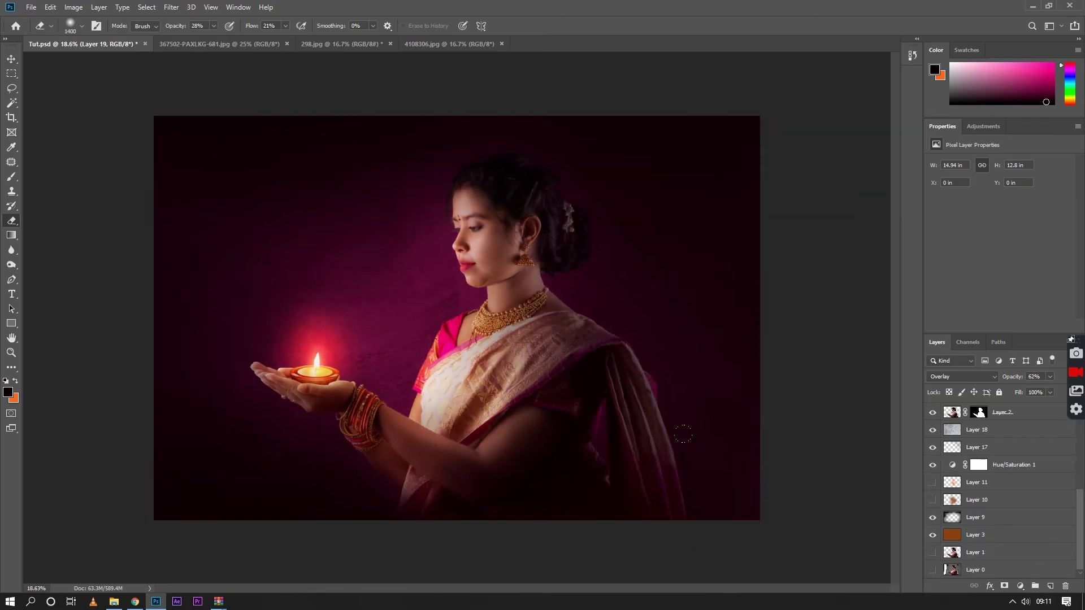
{"action": "left_click_drag", "start_coordinate": [865, 238], "coordinate": [888, 233]}
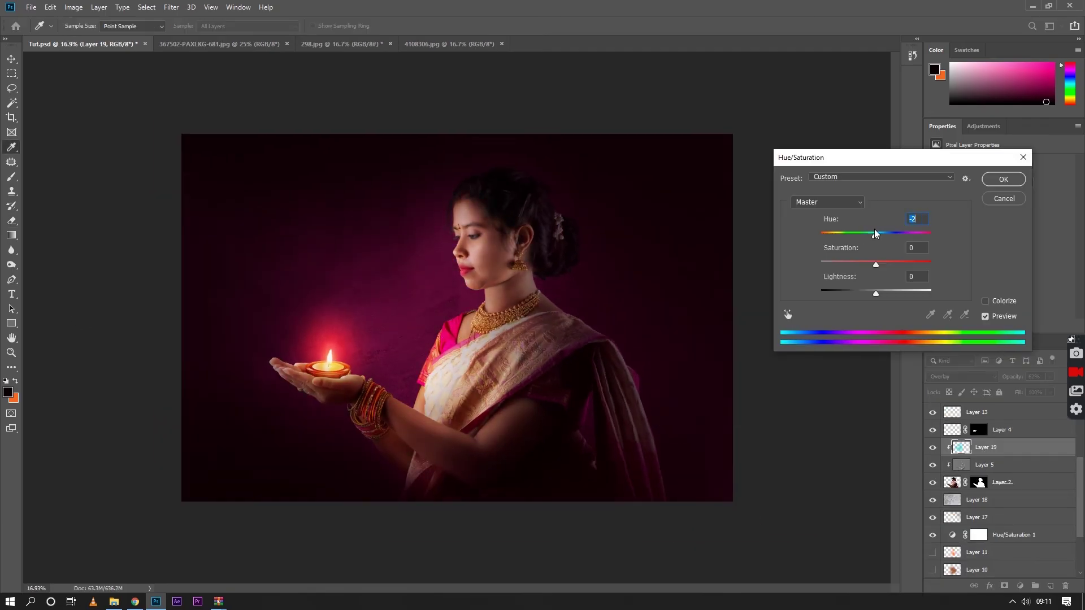
{"action": "left_click", "coordinate": [1003, 179]}
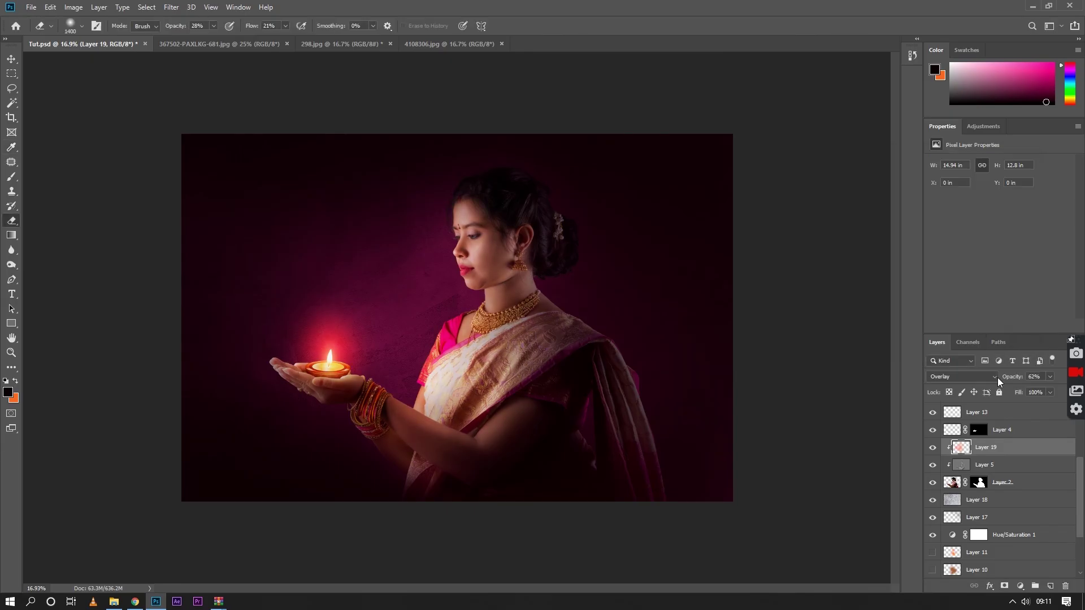
{"action": "scroll", "coordinate": [995, 492], "scroll_direction": "up", "scroll_amount": 3}
Shift Layer 15's hue slightly with Hue/Saturation and add a new empty layer.
{"action": "left_click", "coordinate": [983, 462]}
{"action": "key", "text": "ctrl+u"}
{"action": "left_click_drag", "start_coordinate": [876, 236], "coordinate": [882, 242]}
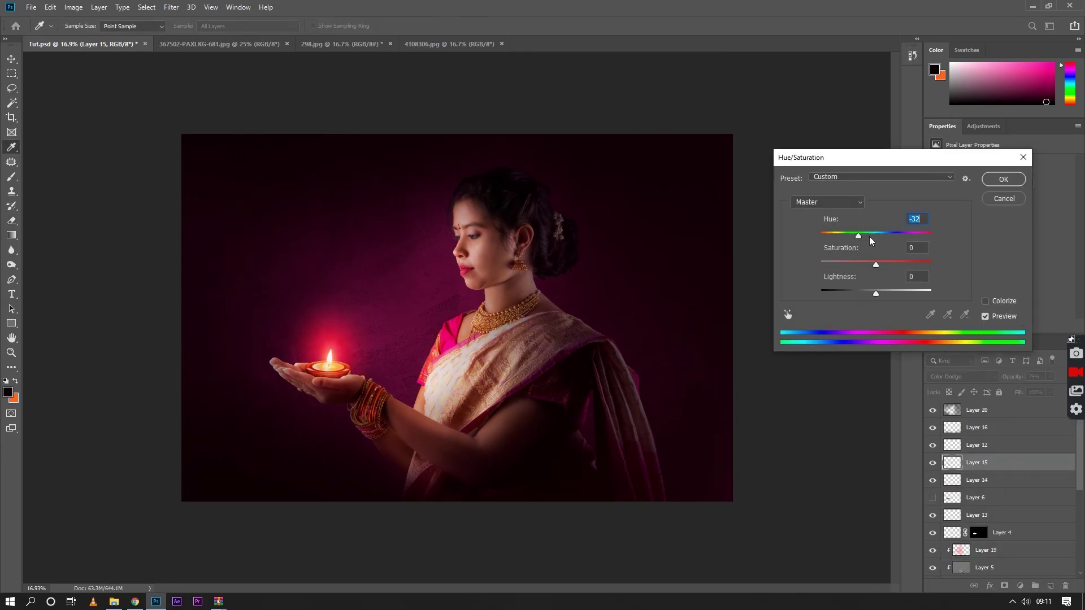
{"action": "key", "text": "Return"}
{"action": "key", "text": "ctrl+shift+alt+n"}
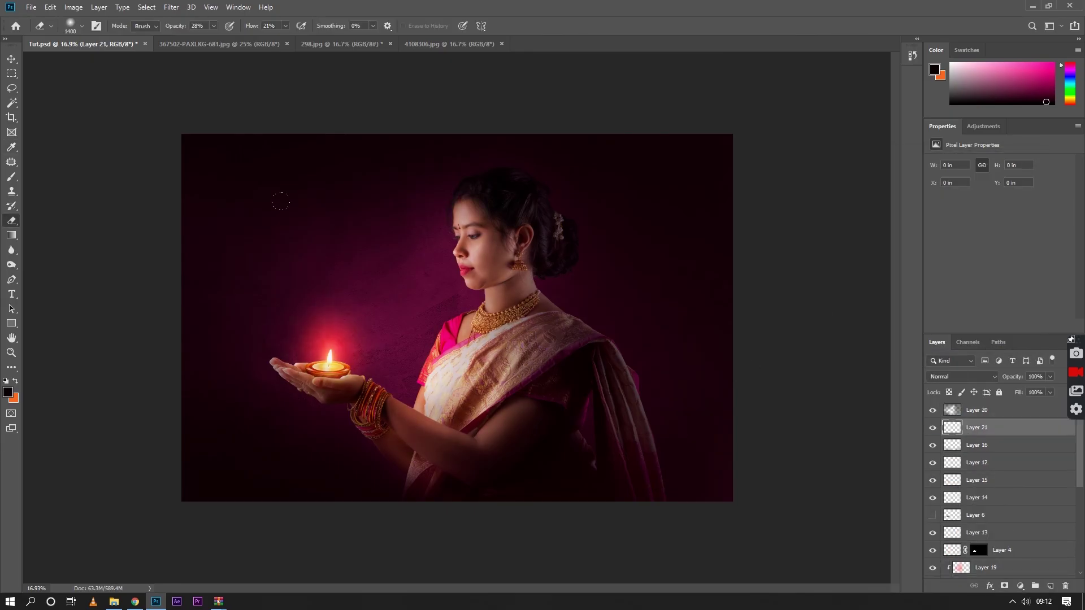
Paint orange around the diya and up toward her chest, blending Layer 21 as Color Dodge.
{"action": "key", "text": "b"}
{"action": "key", "text": "x"}
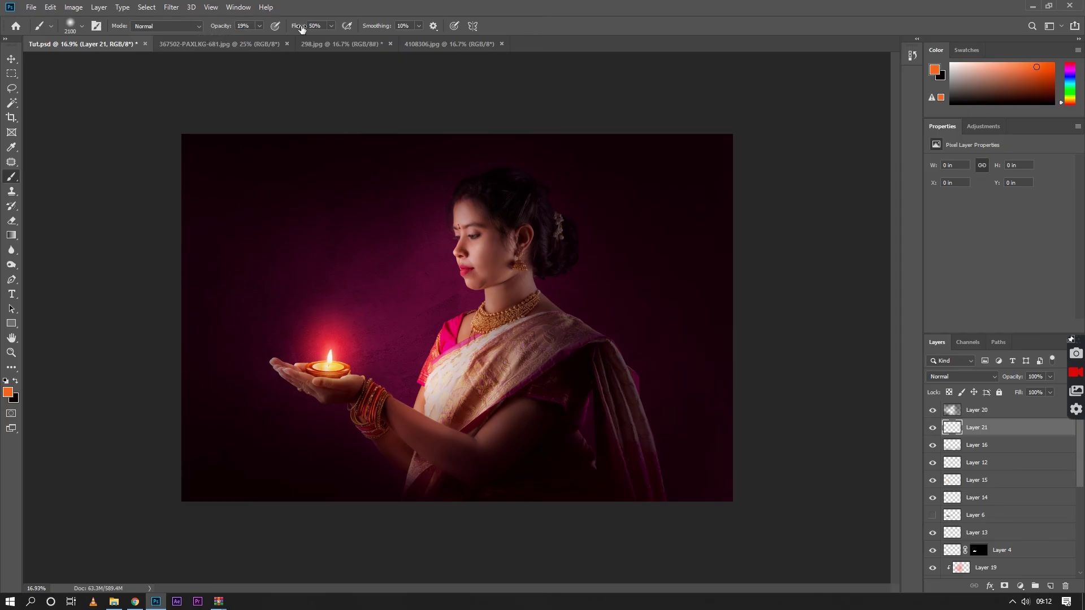
{"action": "left_click_drag", "start_coordinate": [246, 243], "coordinate": [310, 264]}
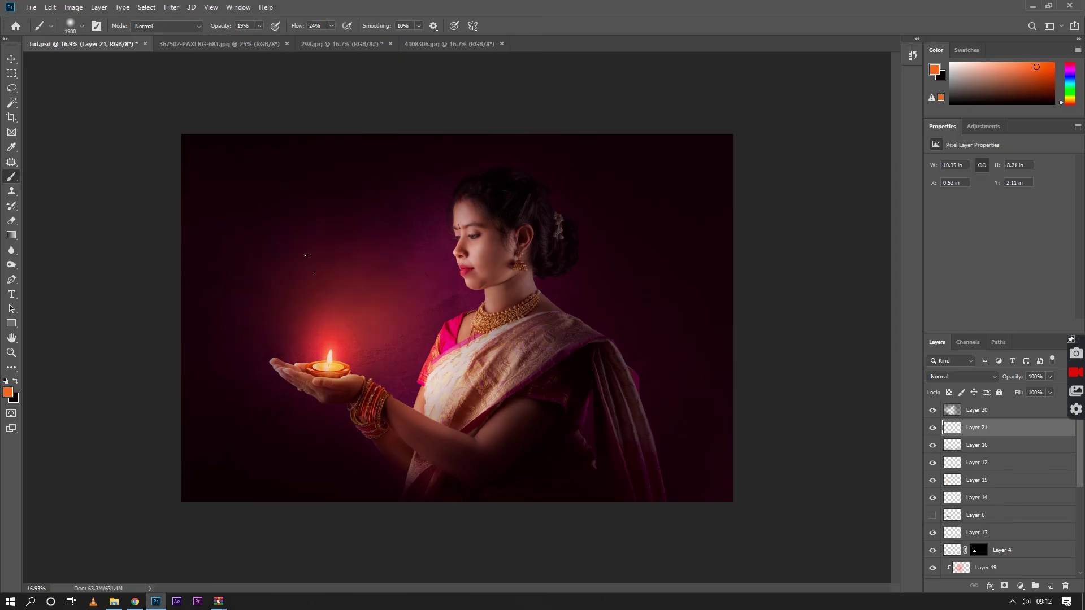
{"action": "left_click_drag", "start_coordinate": [237, 233], "coordinate": [230, 243]}
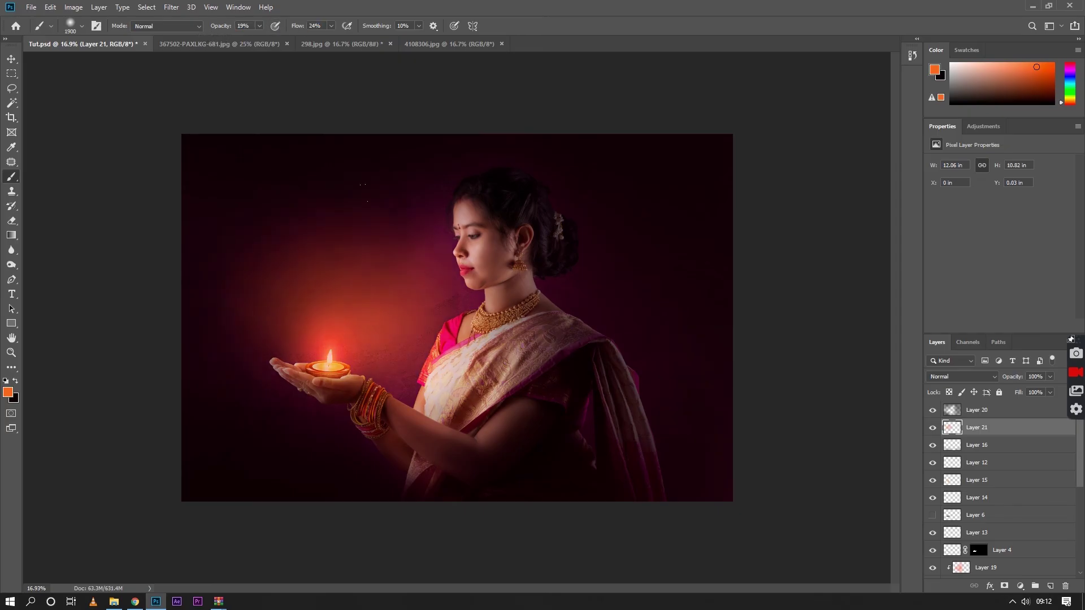
{"action": "left_click", "coordinate": [960, 376]}
{"action": "key", "text": "Down"}
{"action": "key", "text": "Down"}
{"action": "key", "text": "Down"}
{"action": "key", "text": "Down"}
{"action": "key", "text": "Down"}
{"action": "key", "text": "Down"}
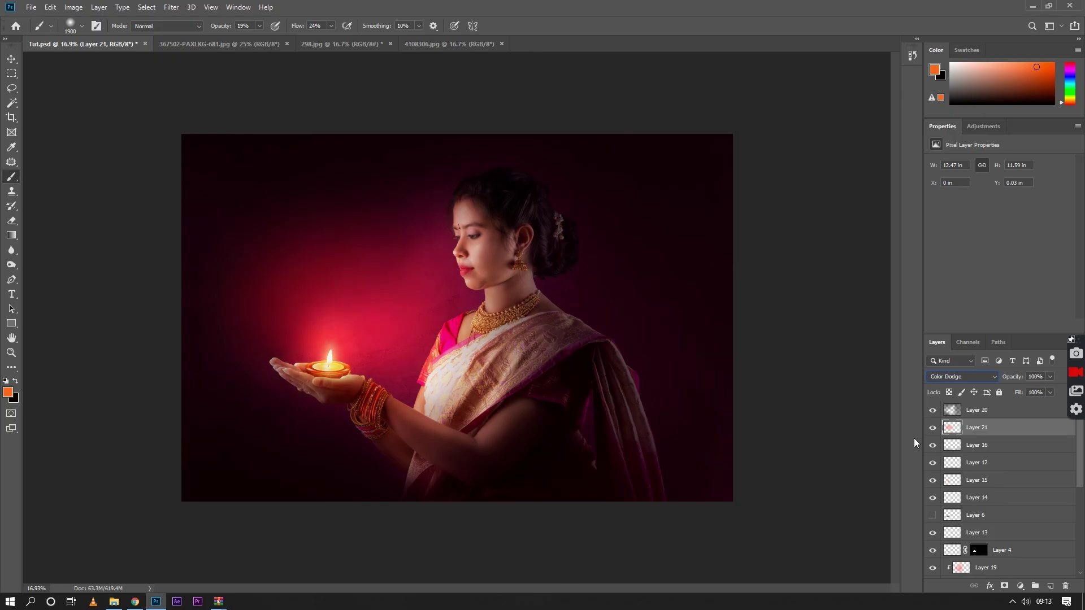
{"action": "key", "text": "Down"}
{"action": "key", "text": "Down"}
{"action": "key", "text": "Down"}
{"action": "key", "text": "Down"}
{"action": "key", "text": "Down"}
{"action": "key", "text": "Down"}
{"action": "key", "text": "Down"}
{"action": "key", "text": "Down"}
{"action": "key", "text": "Down"}
{"action": "key", "text": "Down"}
{"action": "key", "text": "Down"}
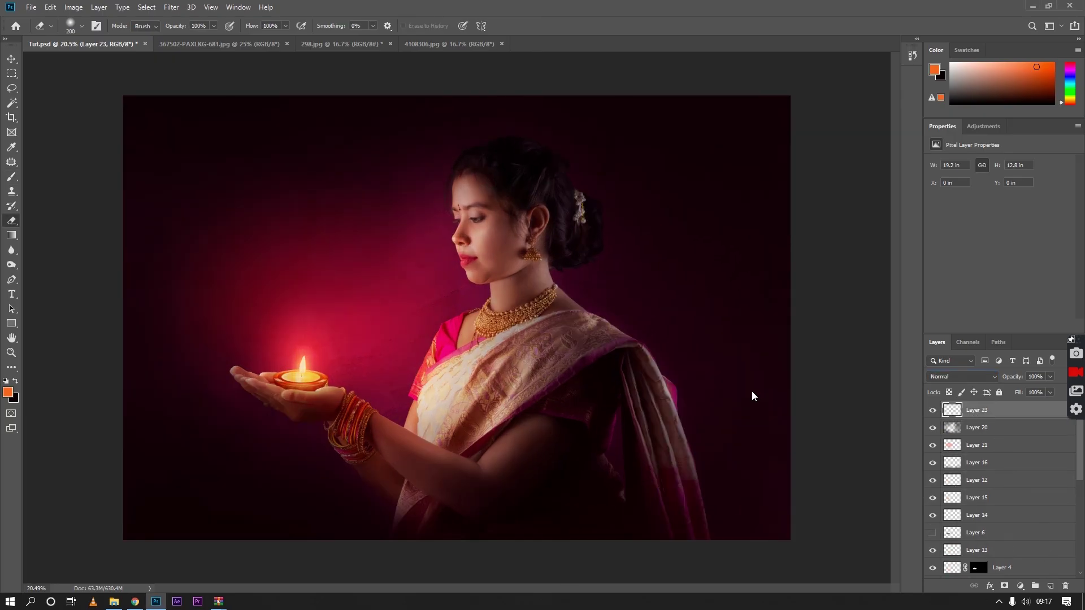
In Camera Raw set Contrast +15, Shadows +31, Blacks −6, Texture +58, Clarity +12, sharpening 57.
{"action": "key", "text": "ctrl+shift+a"}
{"action": "right_click", "coordinate": [461, 102]}
{"action": "left_click", "coordinate": [497, 249]}
{"action": "left_click", "coordinate": [1002, 270]}
{"action": "left_click_drag", "start_coordinate": [1012, 305], "coordinate": [1020, 307]}
{"action": "left_click_drag", "start_coordinate": [999, 341], "coordinate": [995, 341]}
{"action": "left_click_drag", "start_coordinate": [1003, 272], "coordinate": [1009, 271]}
{"action": "left_click_drag", "start_coordinate": [999, 200], "coordinate": [1011, 218]}
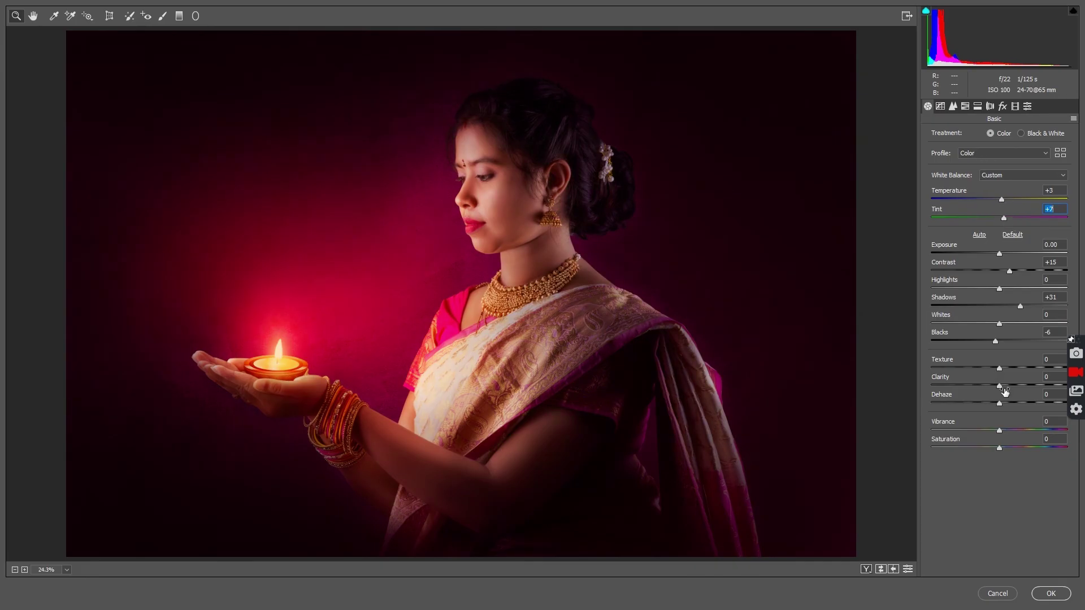
{"action": "left_click_drag", "start_coordinate": [1016, 385], "coordinate": [1023, 369]}
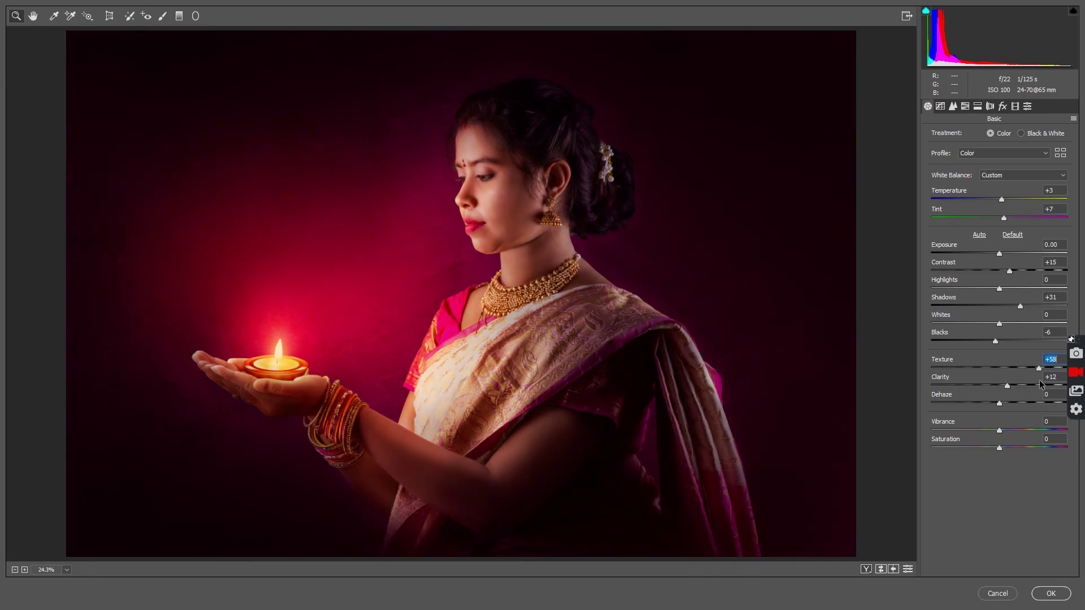
{"action": "left_click", "coordinate": [952, 106]}
{"action": "left_click_drag", "start_coordinate": [993, 153], "coordinate": [983, 153]}
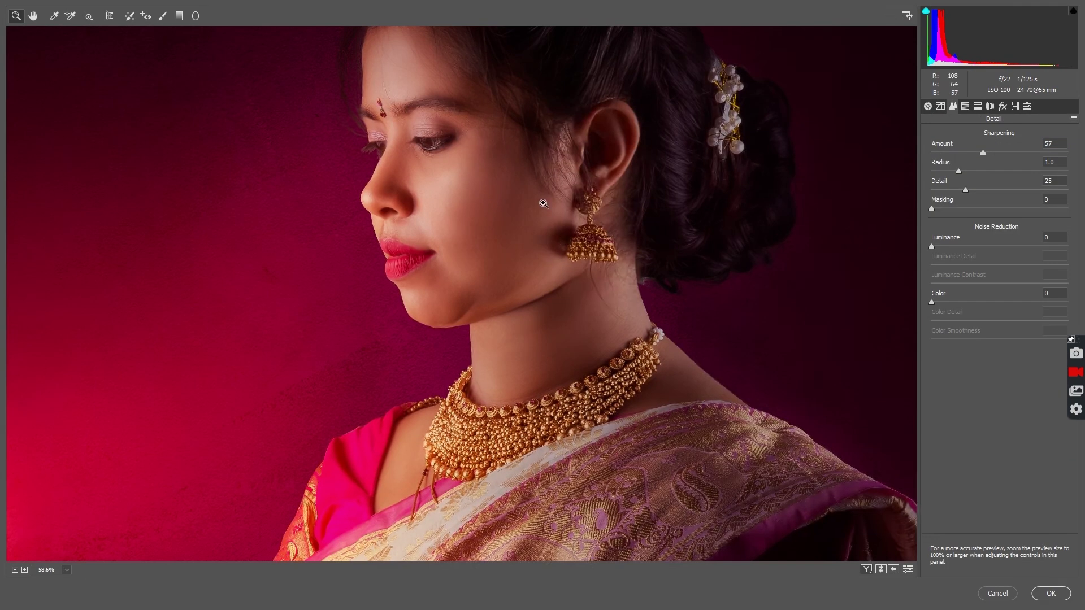
Set Camera Raw calibration primaries: Red hue +18, saturation +15, Green hue +20, Blue hue -32.
{"action": "left_click", "coordinate": [965, 106]}
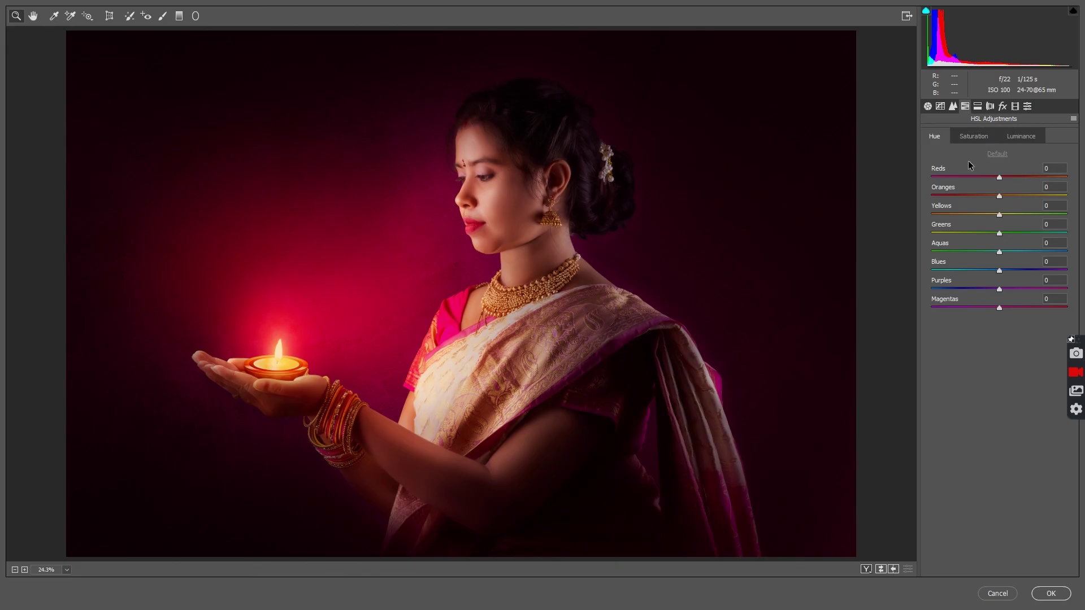
{"action": "left_click", "coordinate": [978, 106]}
{"action": "left_click", "coordinate": [1015, 106]}
{"action": "left_click_drag", "start_coordinate": [998, 214], "coordinate": [1003, 214]}
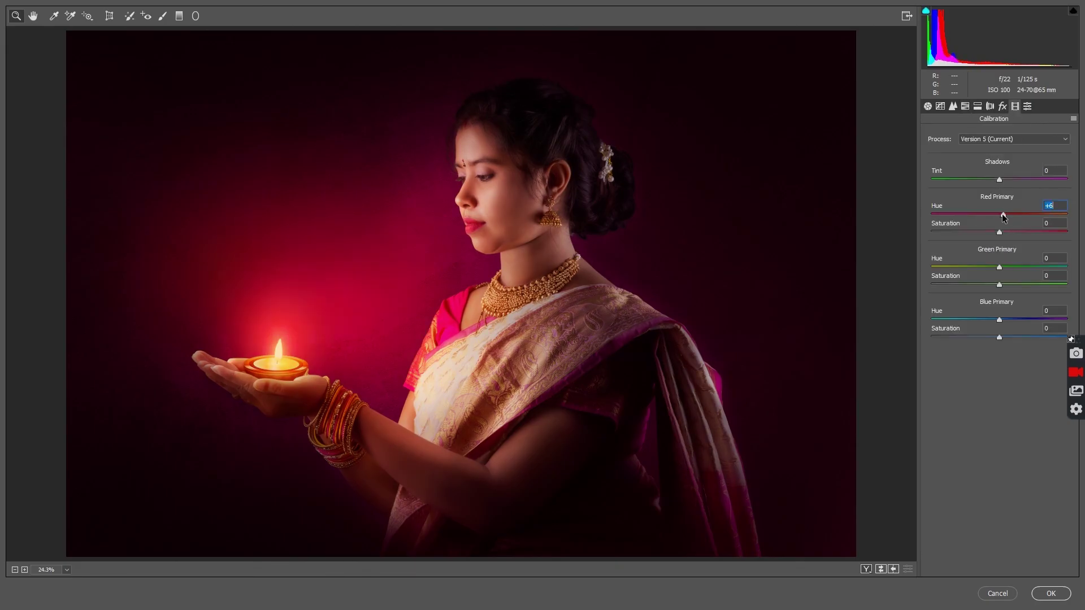
{"action": "left_click_drag", "start_coordinate": [999, 267], "coordinate": [976, 267]}
{"action": "left_click_drag", "start_coordinate": [999, 319], "coordinate": [977, 320]}
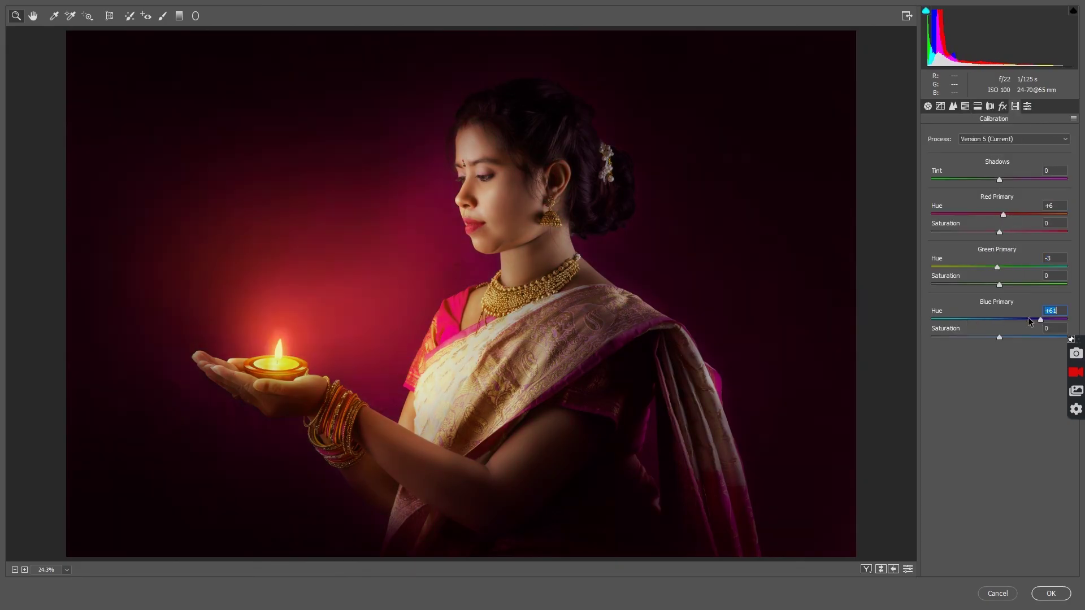
{"action": "left_click_drag", "start_coordinate": [997, 267], "coordinate": [1012, 267]}
{"action": "mouse_move", "coordinate": [1003, 214]}
{"action": "left_mouse_down"}
{"action": "mouse_move", "coordinate": [964, 215]}
{"action": "mouse_move", "coordinate": [1012, 214]}
{"action": "mouse_move", "coordinate": [1021, 232]}
{"action": "mouse_move", "coordinate": [1008, 232]}
{"action": "left_mouse_up"}
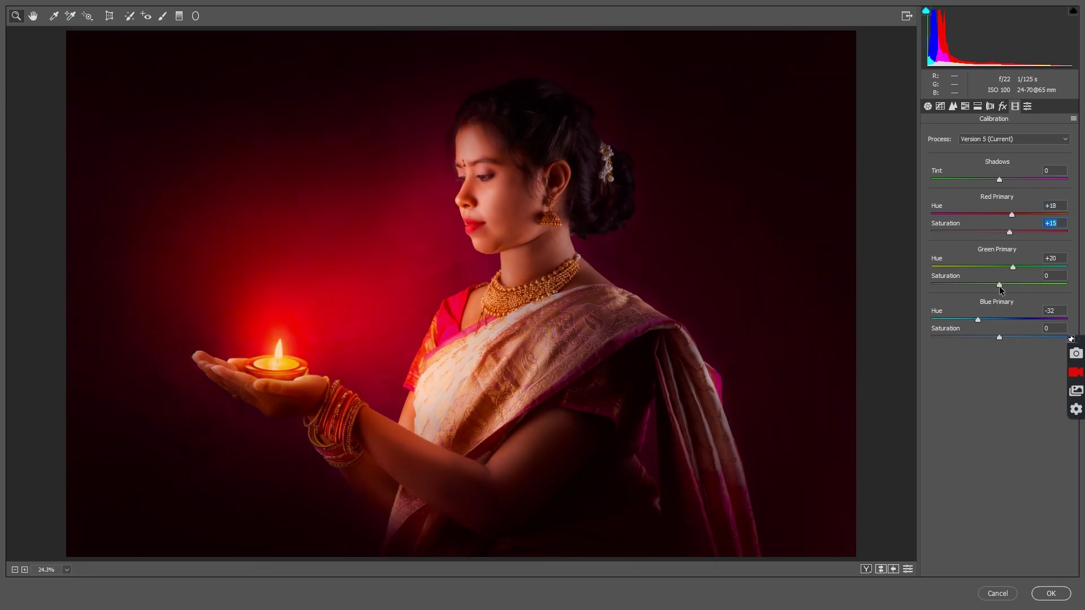
{"action": "mouse_move", "coordinate": [1012, 286]}
{"action": "left_mouse_down"}
{"action": "mouse_move", "coordinate": [992, 285]}
{"action": "mouse_move", "coordinate": [982, 320]}
{"action": "mouse_move", "coordinate": [998, 337]}
{"action": "mouse_move", "coordinate": [1035, 320]}
{"action": "mouse_move", "coordinate": [1015, 320]}
{"action": "mouse_move", "coordinate": [1007, 337]}
{"action": "left_mouse_up"}
Bring up Camera Raw's parametric Tone Curve controls to lift Highlights and Lights.
{"action": "left_click", "coordinate": [965, 106]}
{"action": "left_click", "coordinate": [940, 106]}
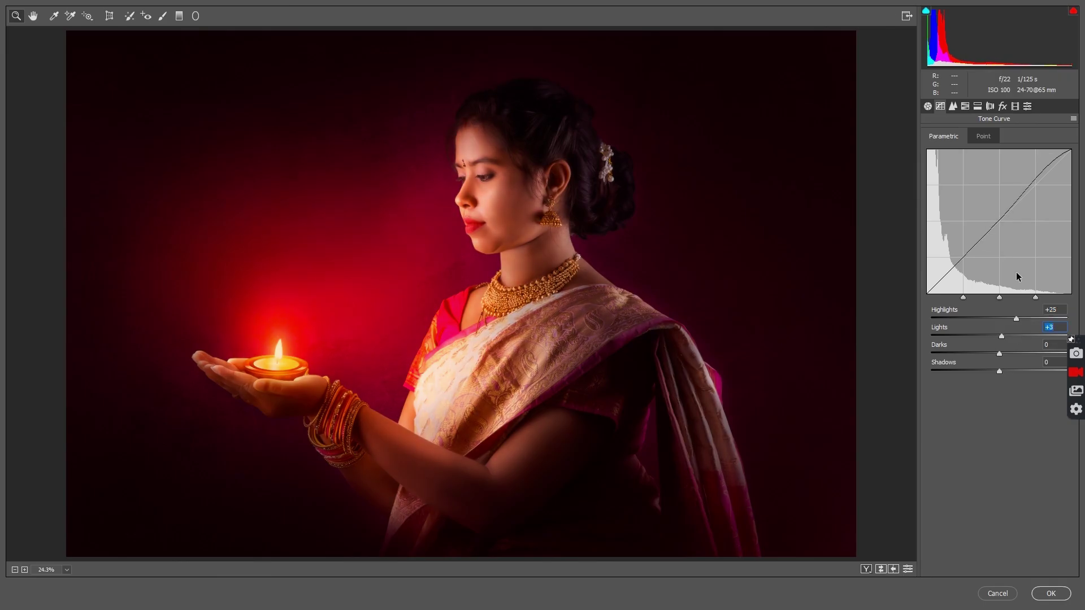